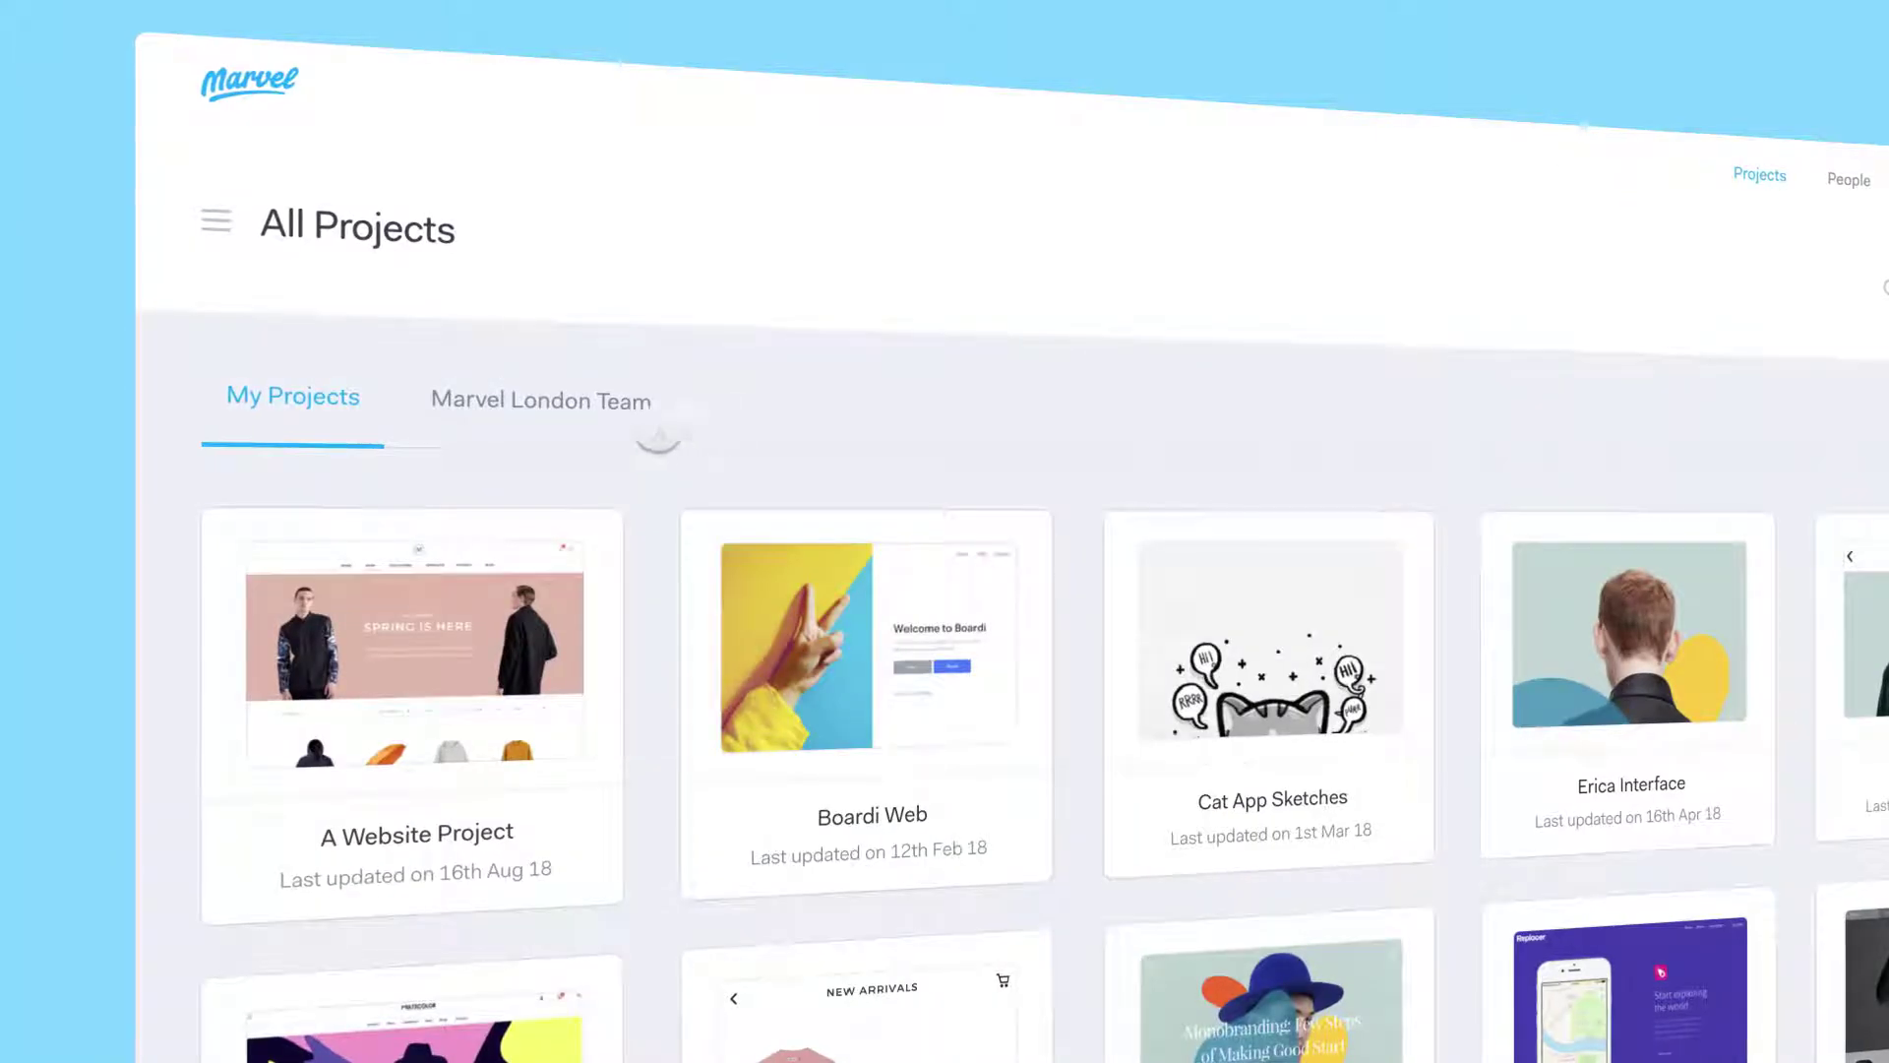
- Add the Design team and Marvel Demo Account as collaborators on A Website Project
click(546, 401)
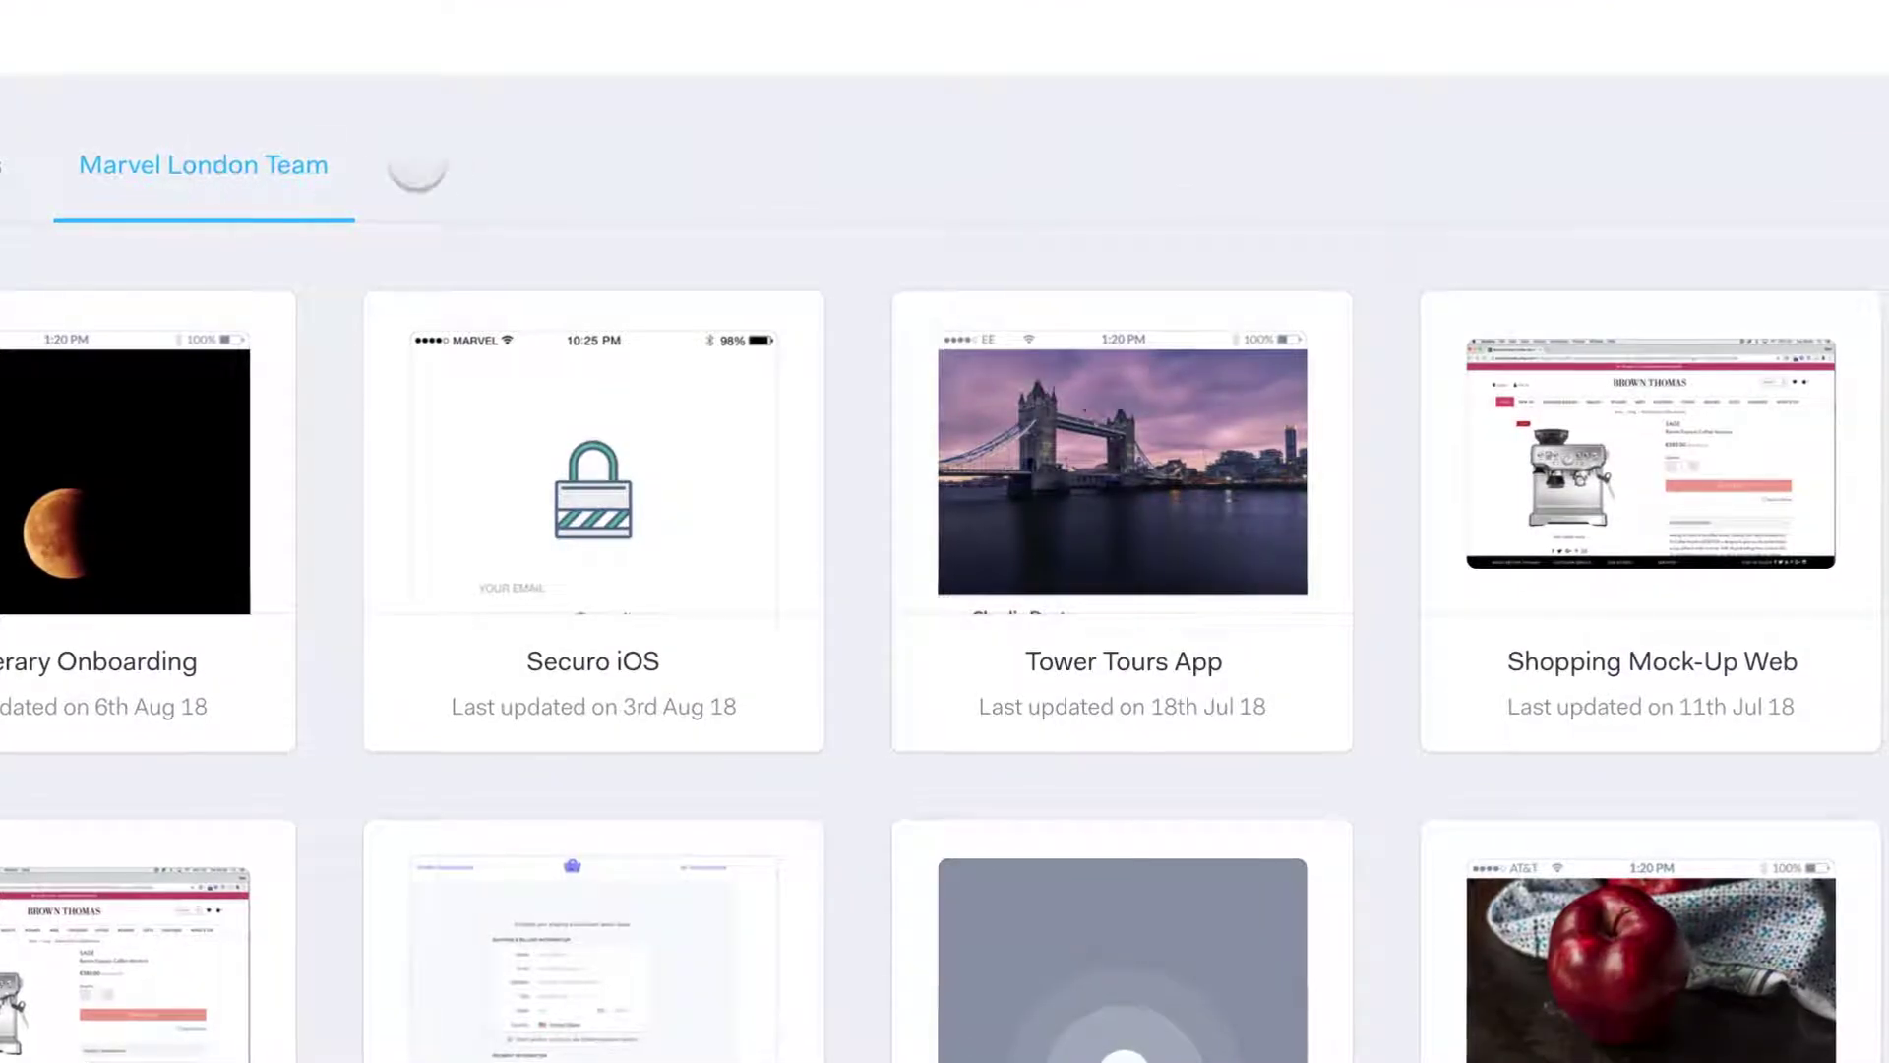
click(1293, 329)
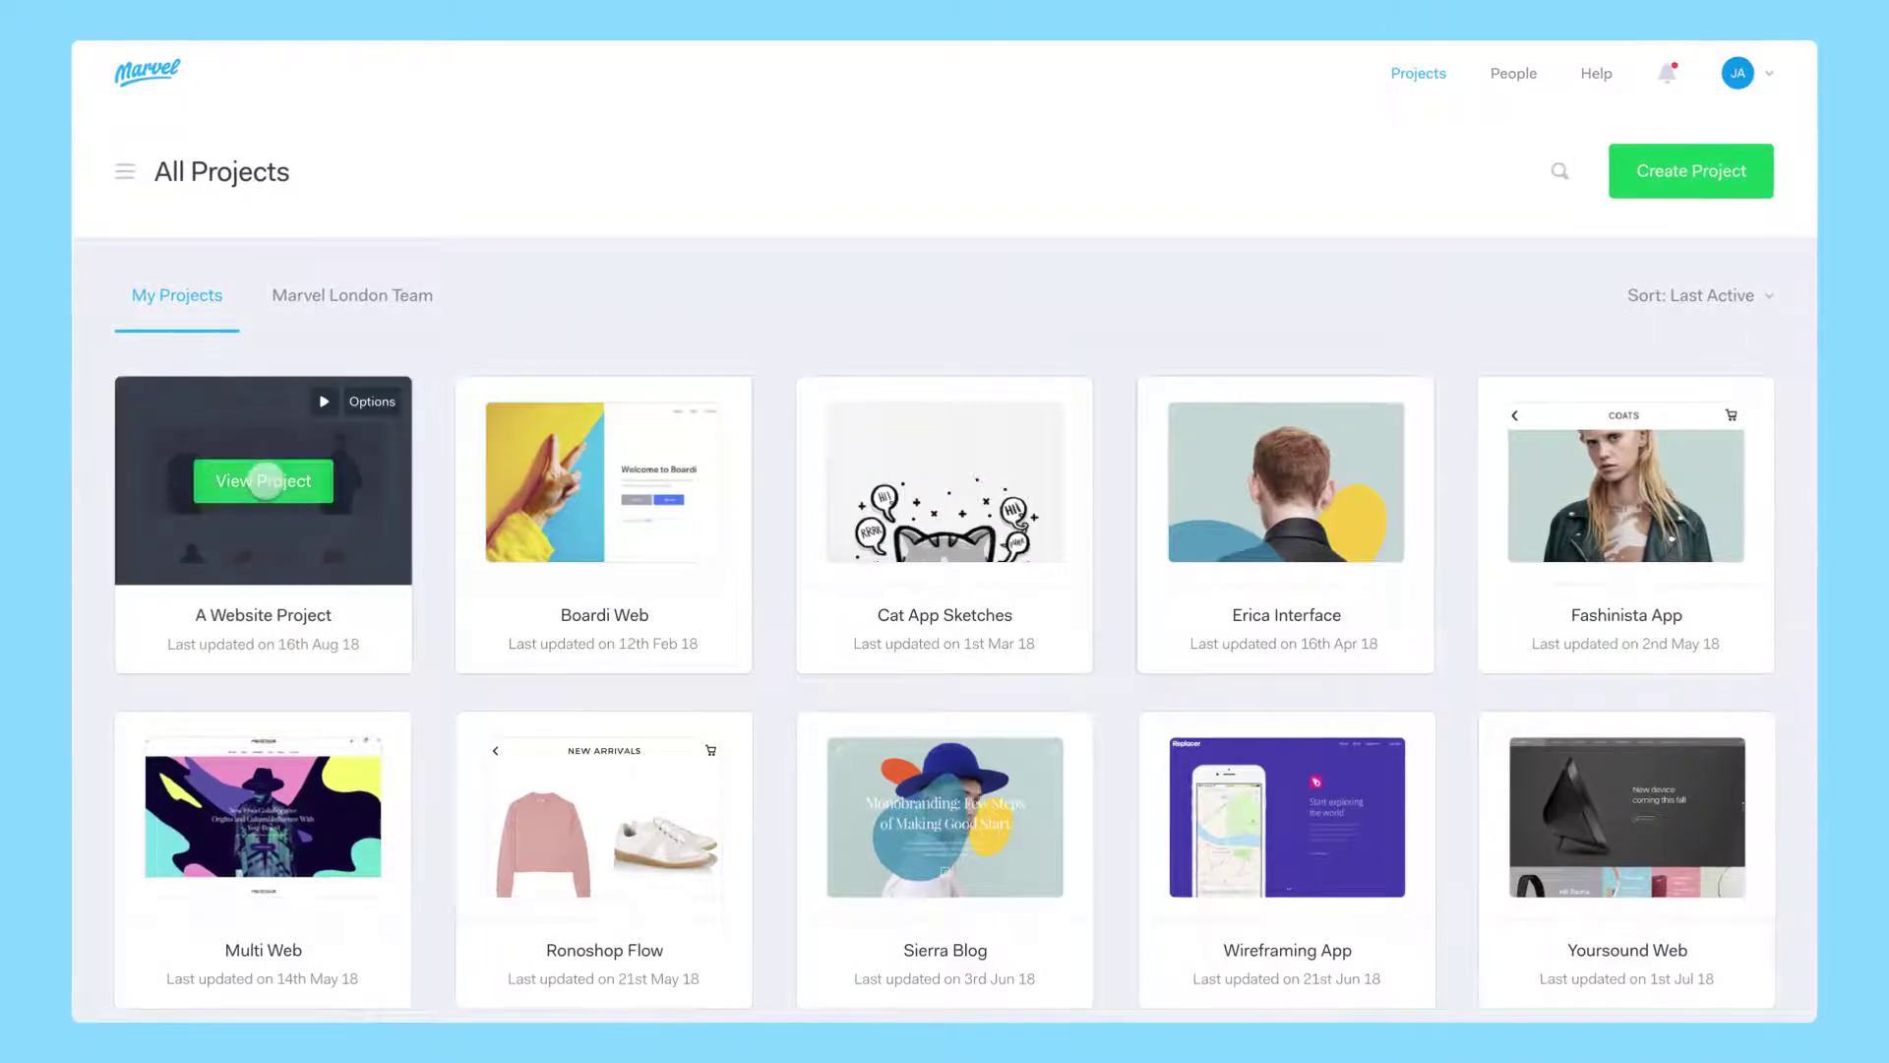
click(260, 480)
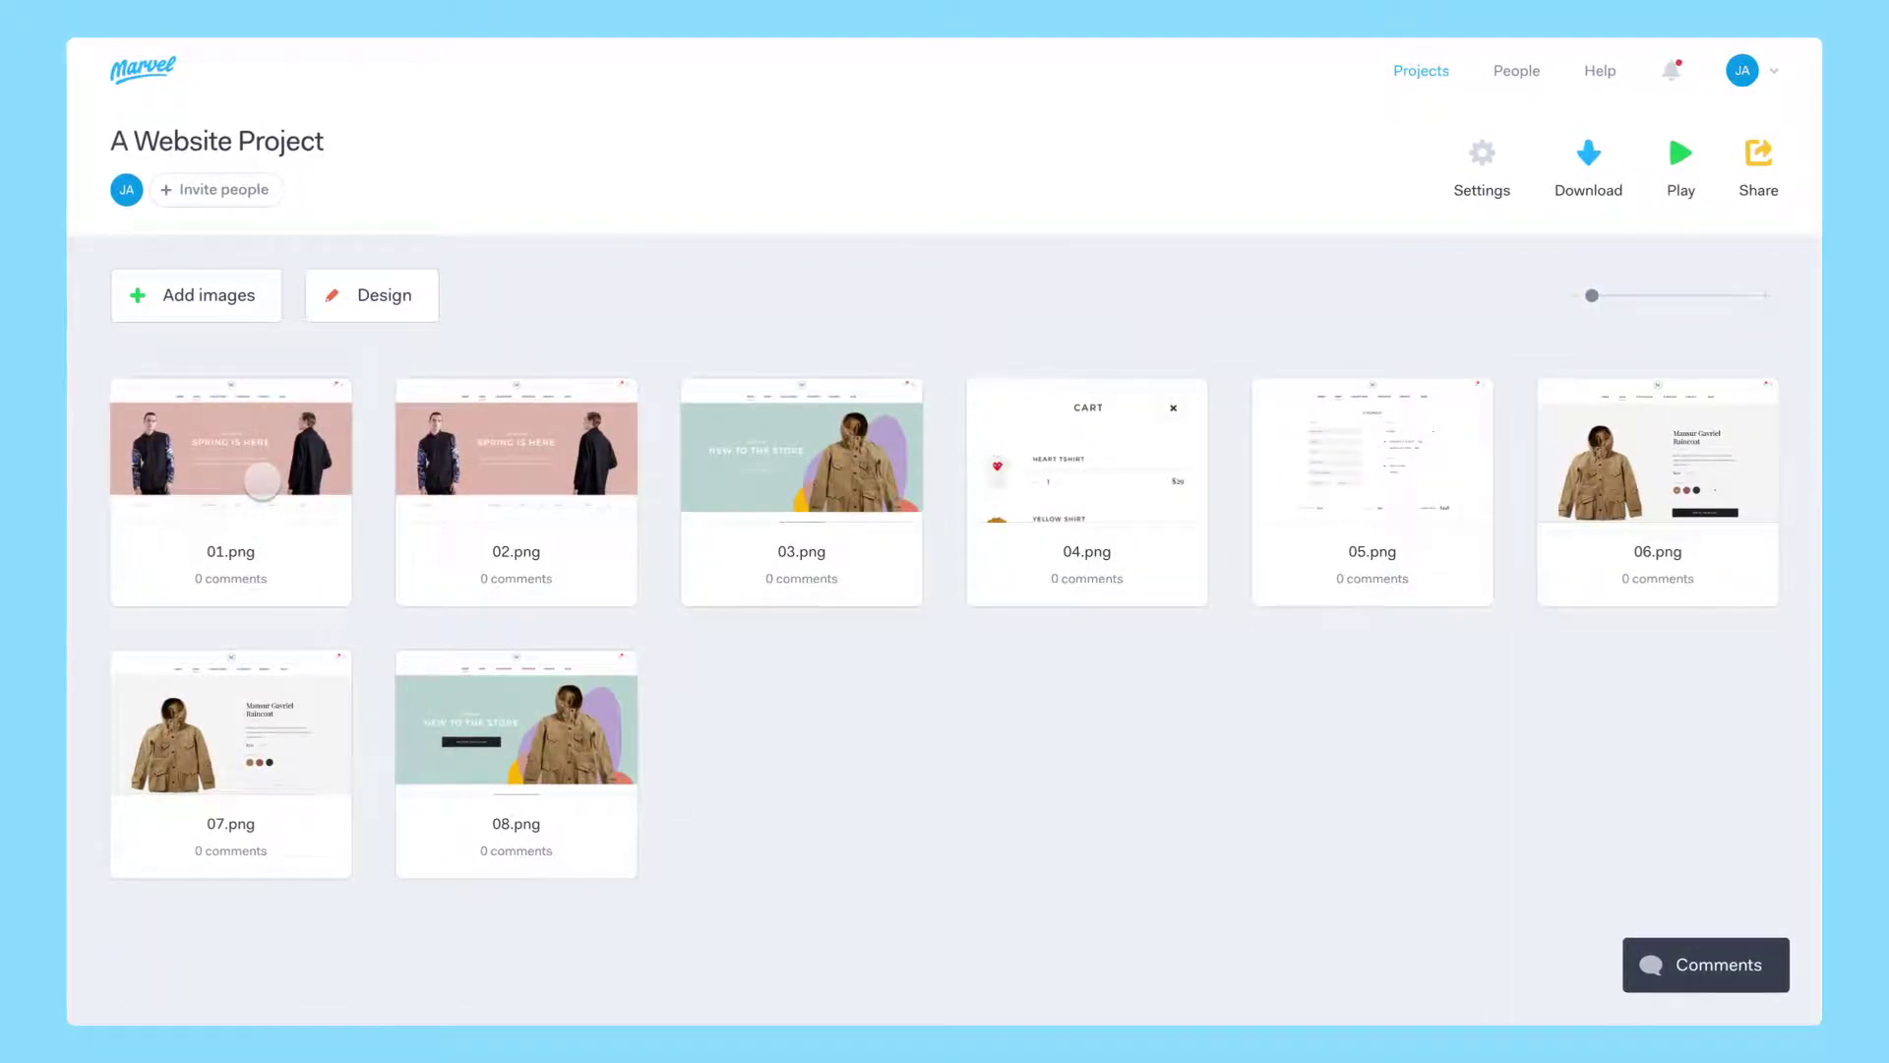
click(212, 192)
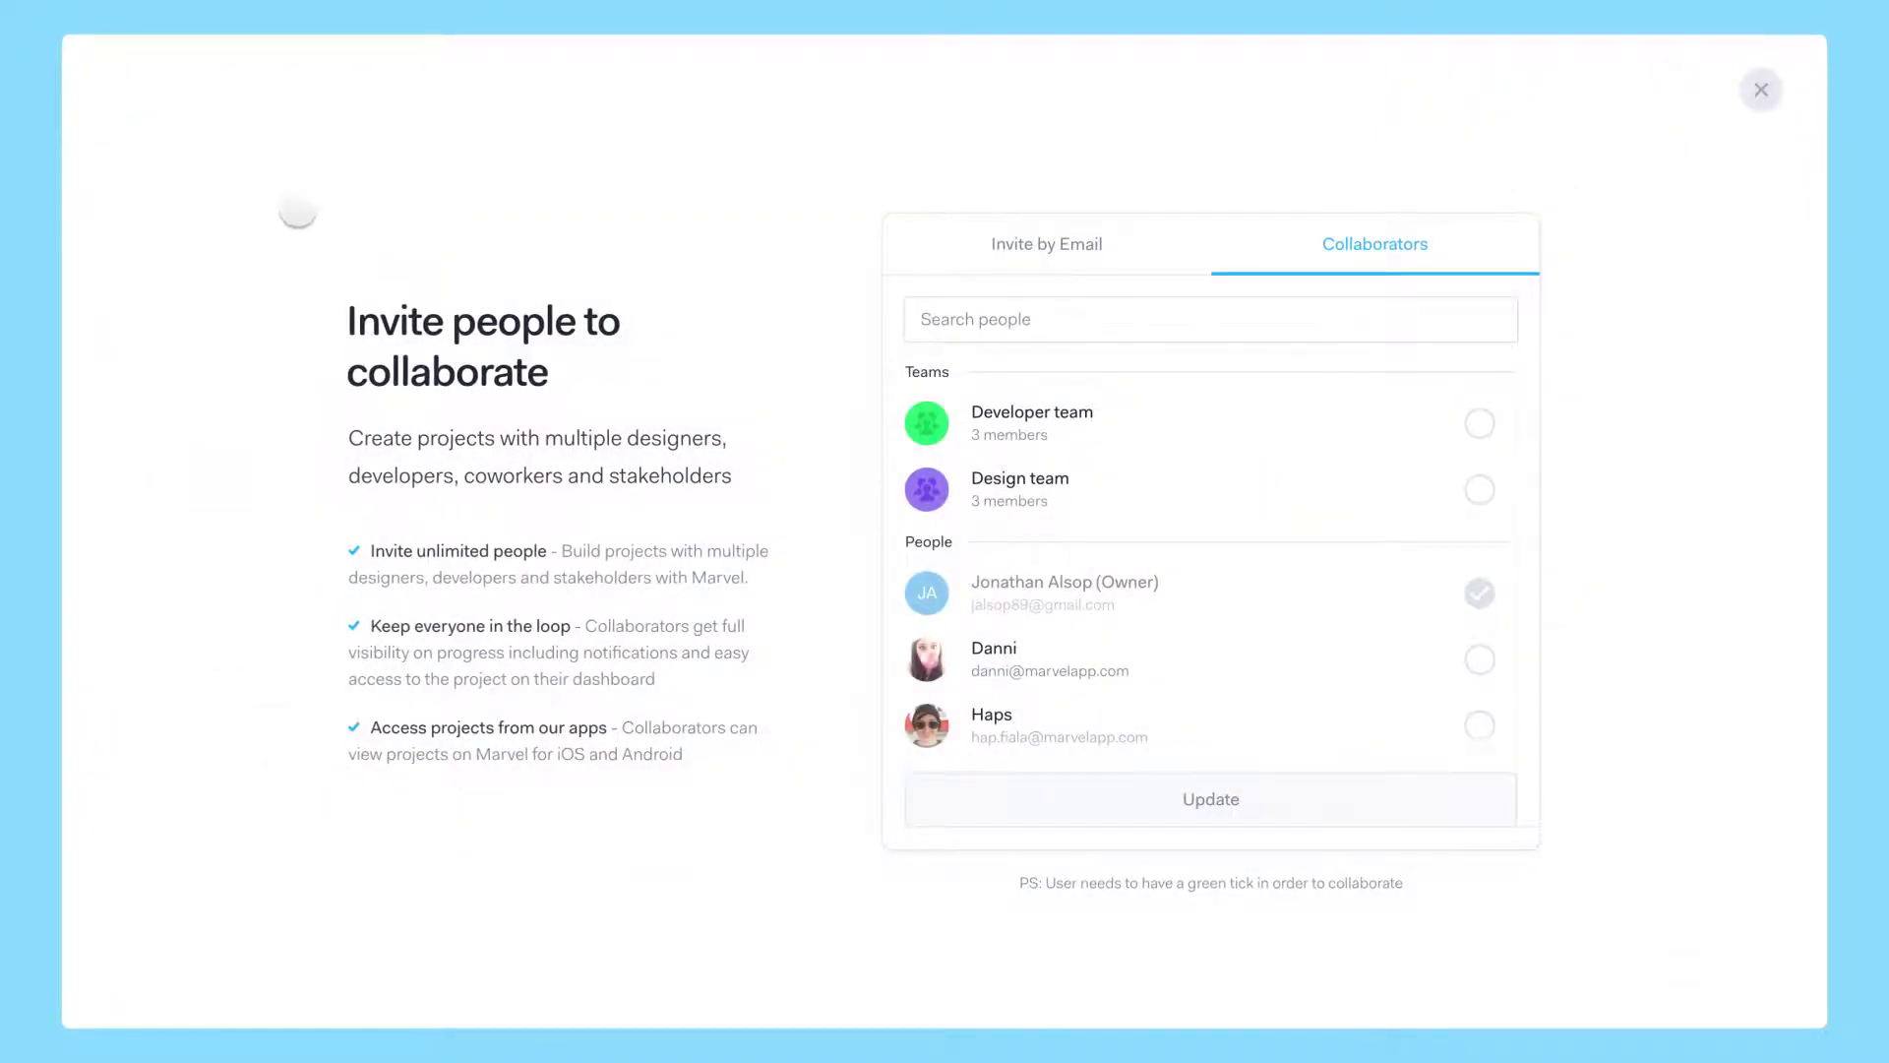
click(1481, 489)
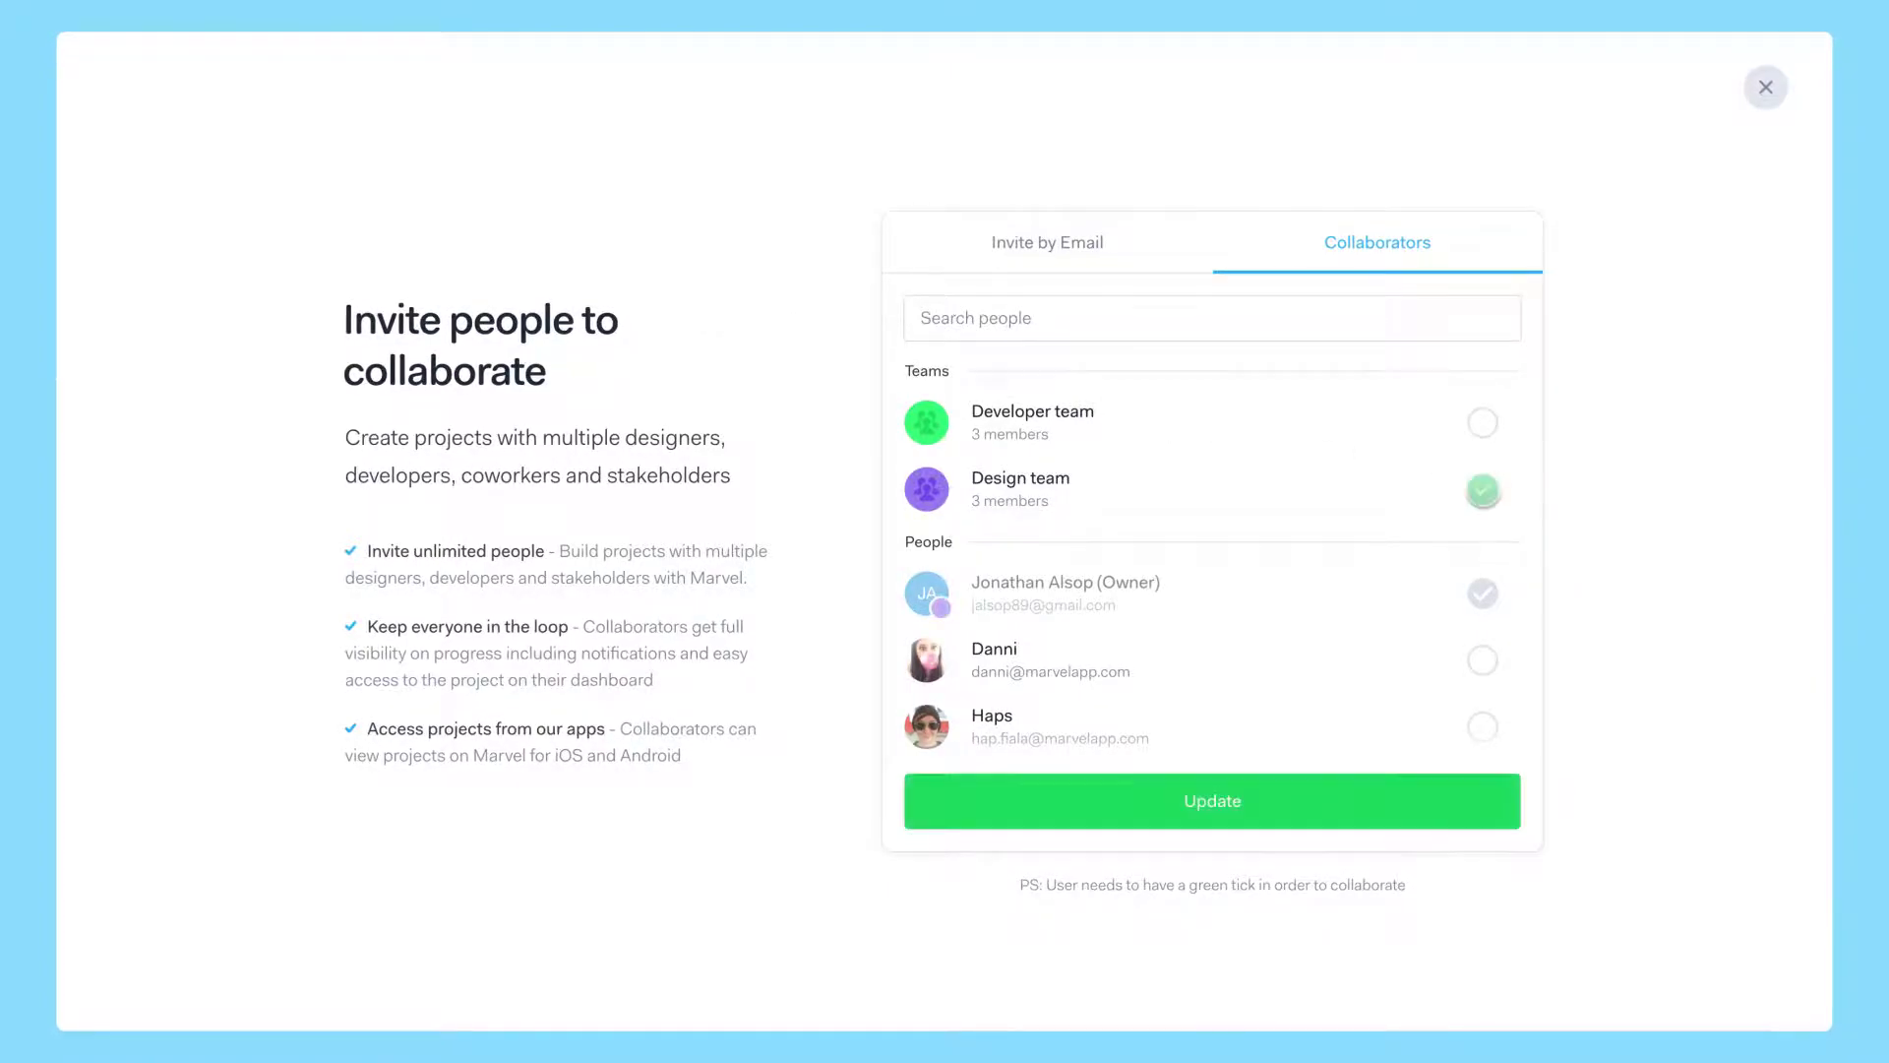
scroll(1456, 504, down, 2)
scroll(1456, 500, down, 2)
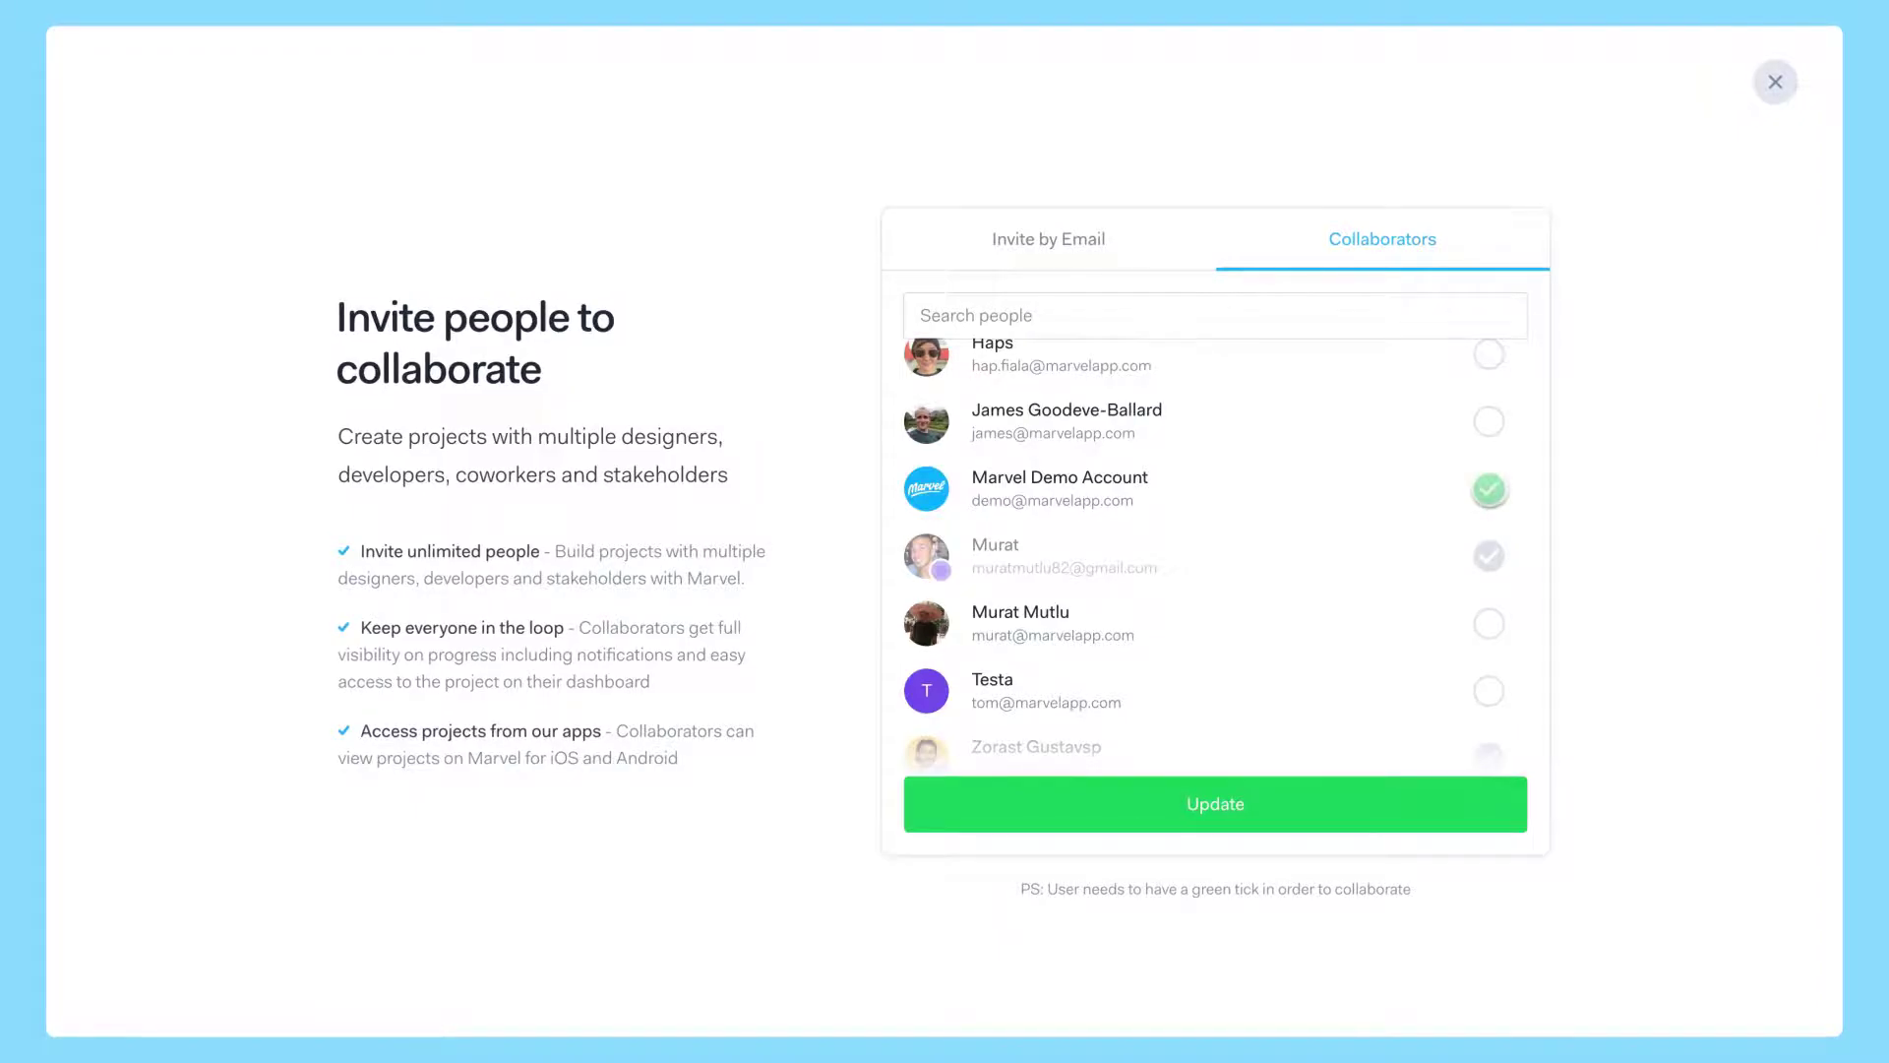
click(1277, 802)
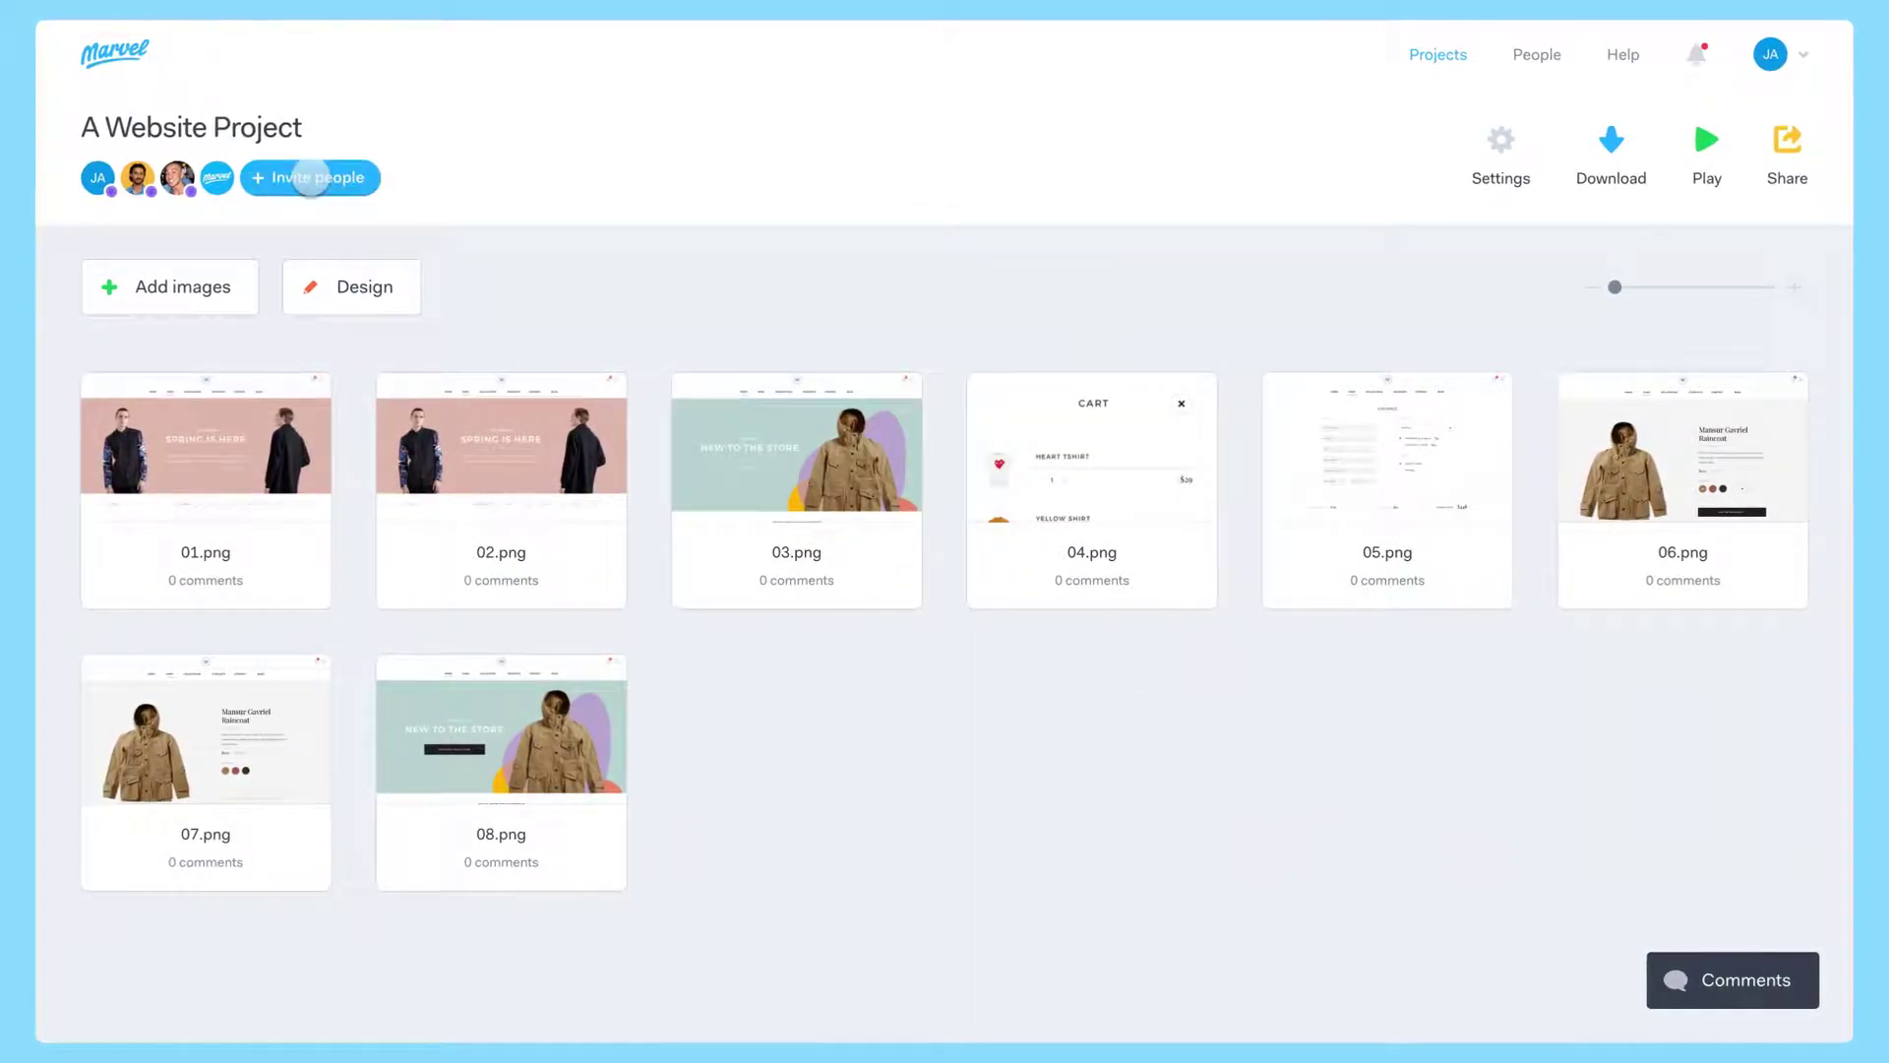
click(311, 177)
click(1033, 234)
click(944, 311)
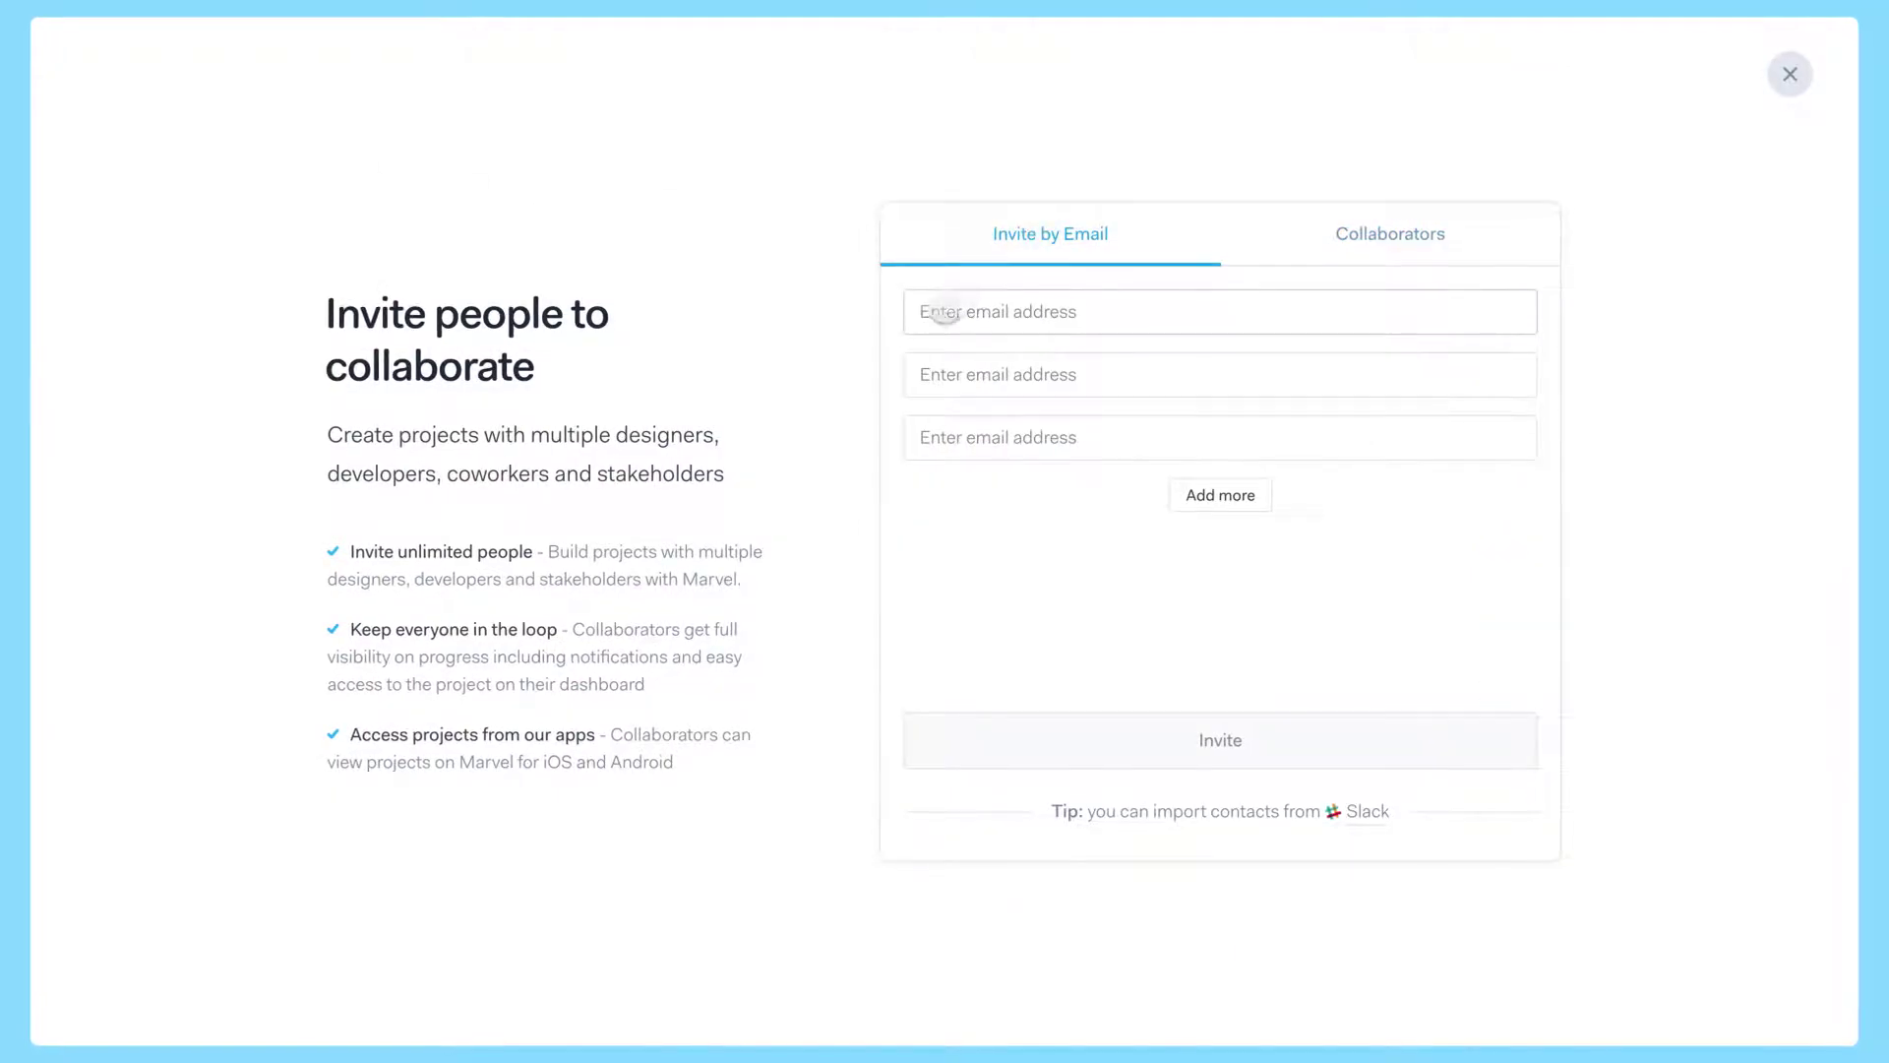
text(username)
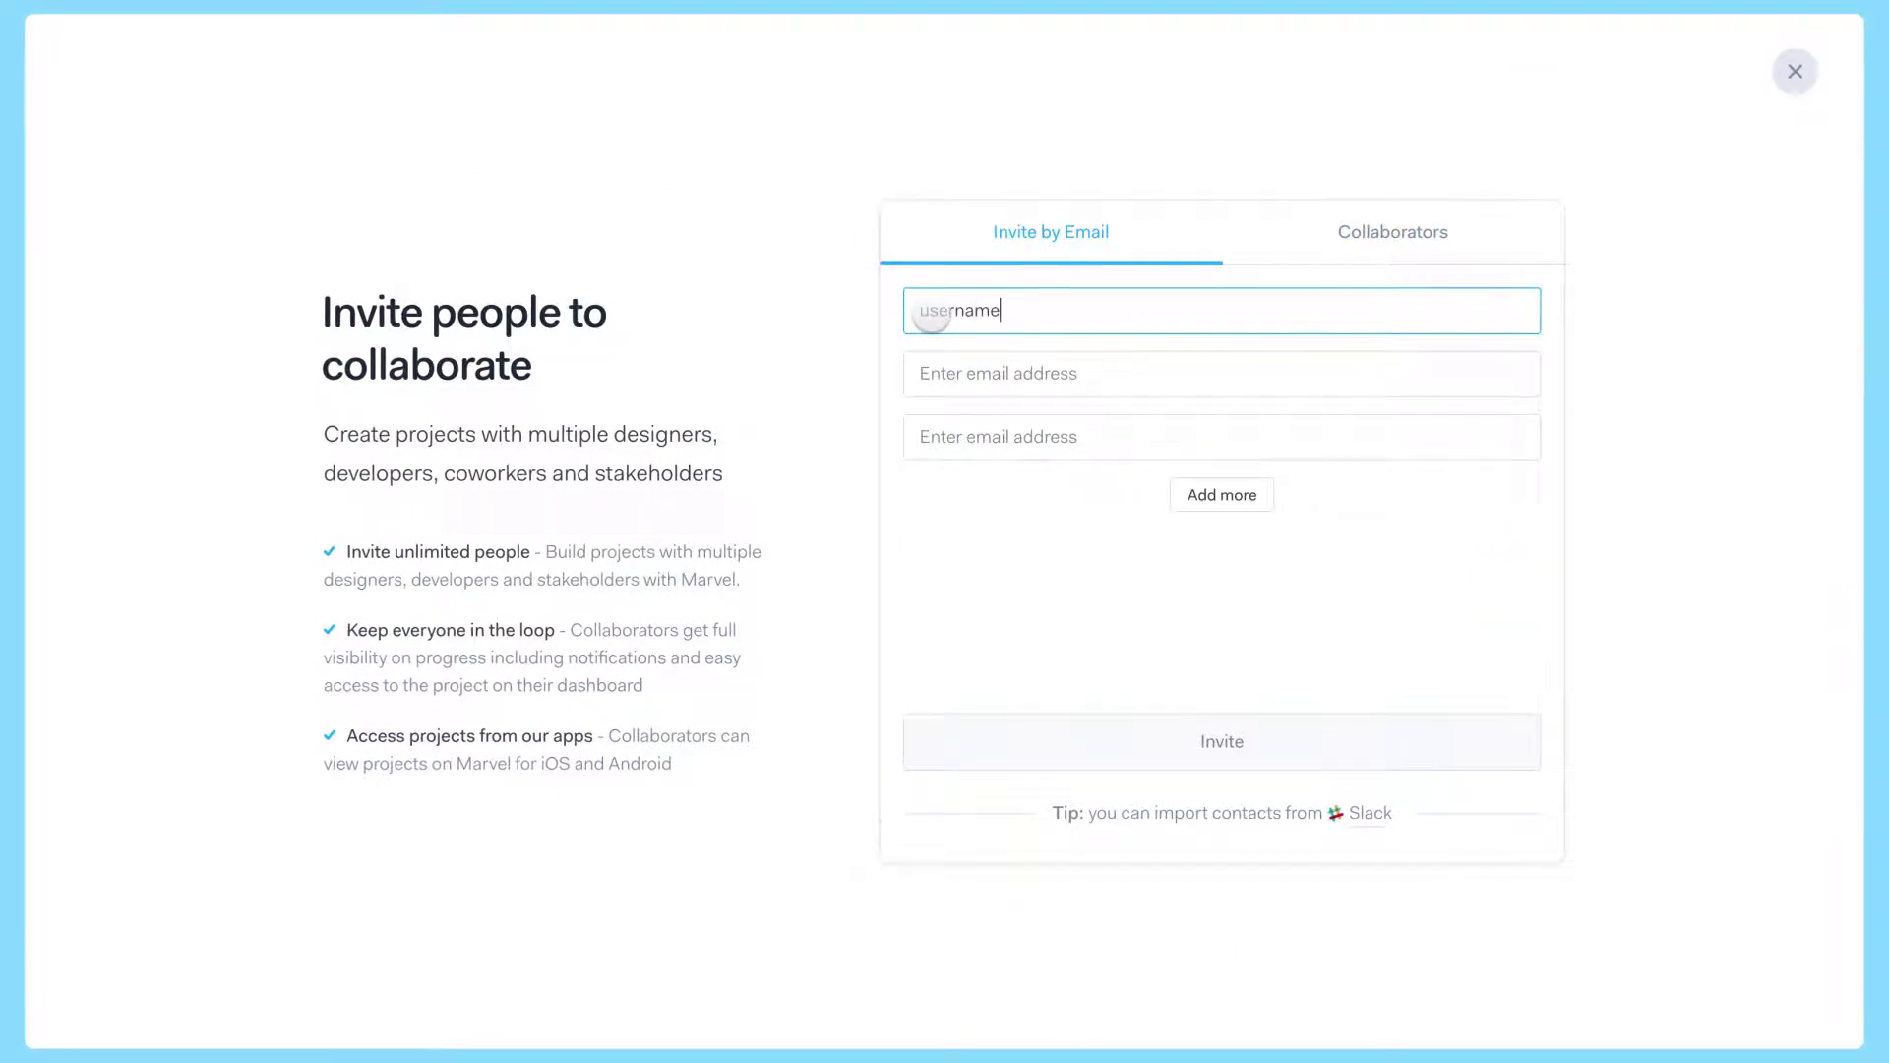
text(@email.com)
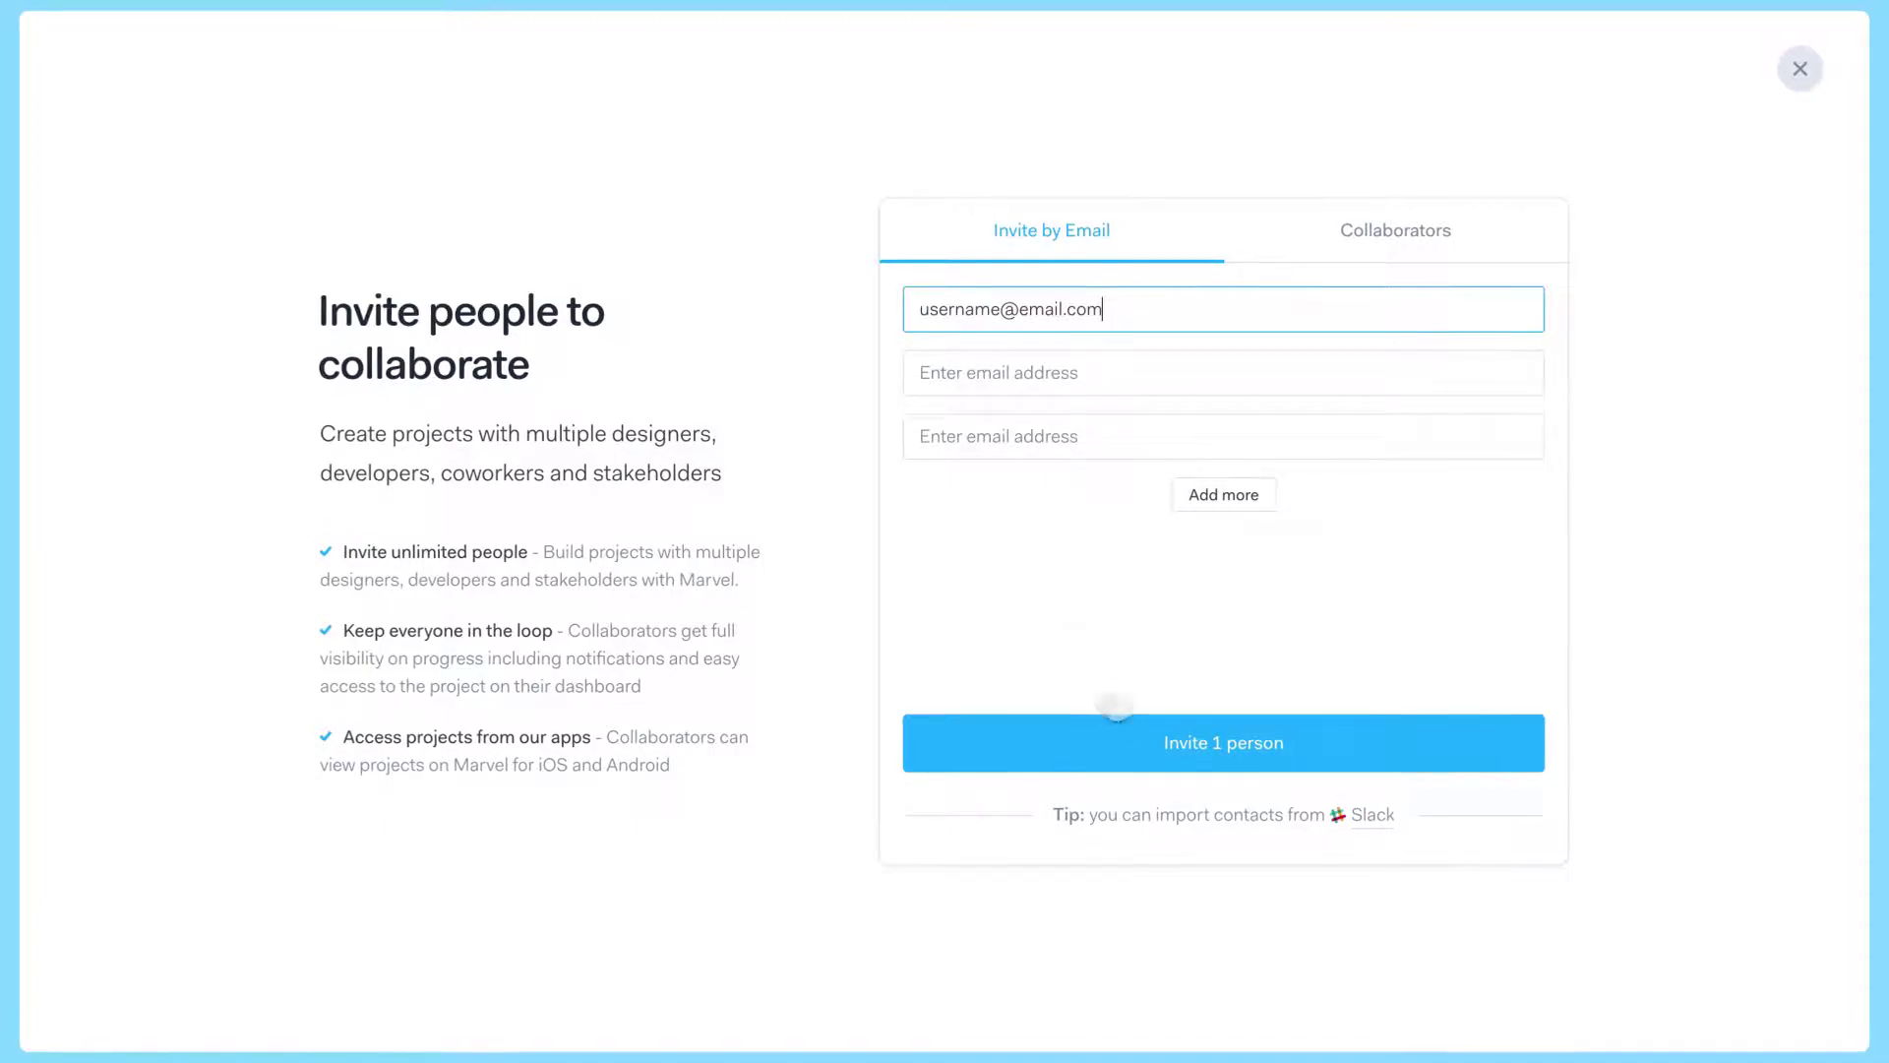
click(1137, 748)
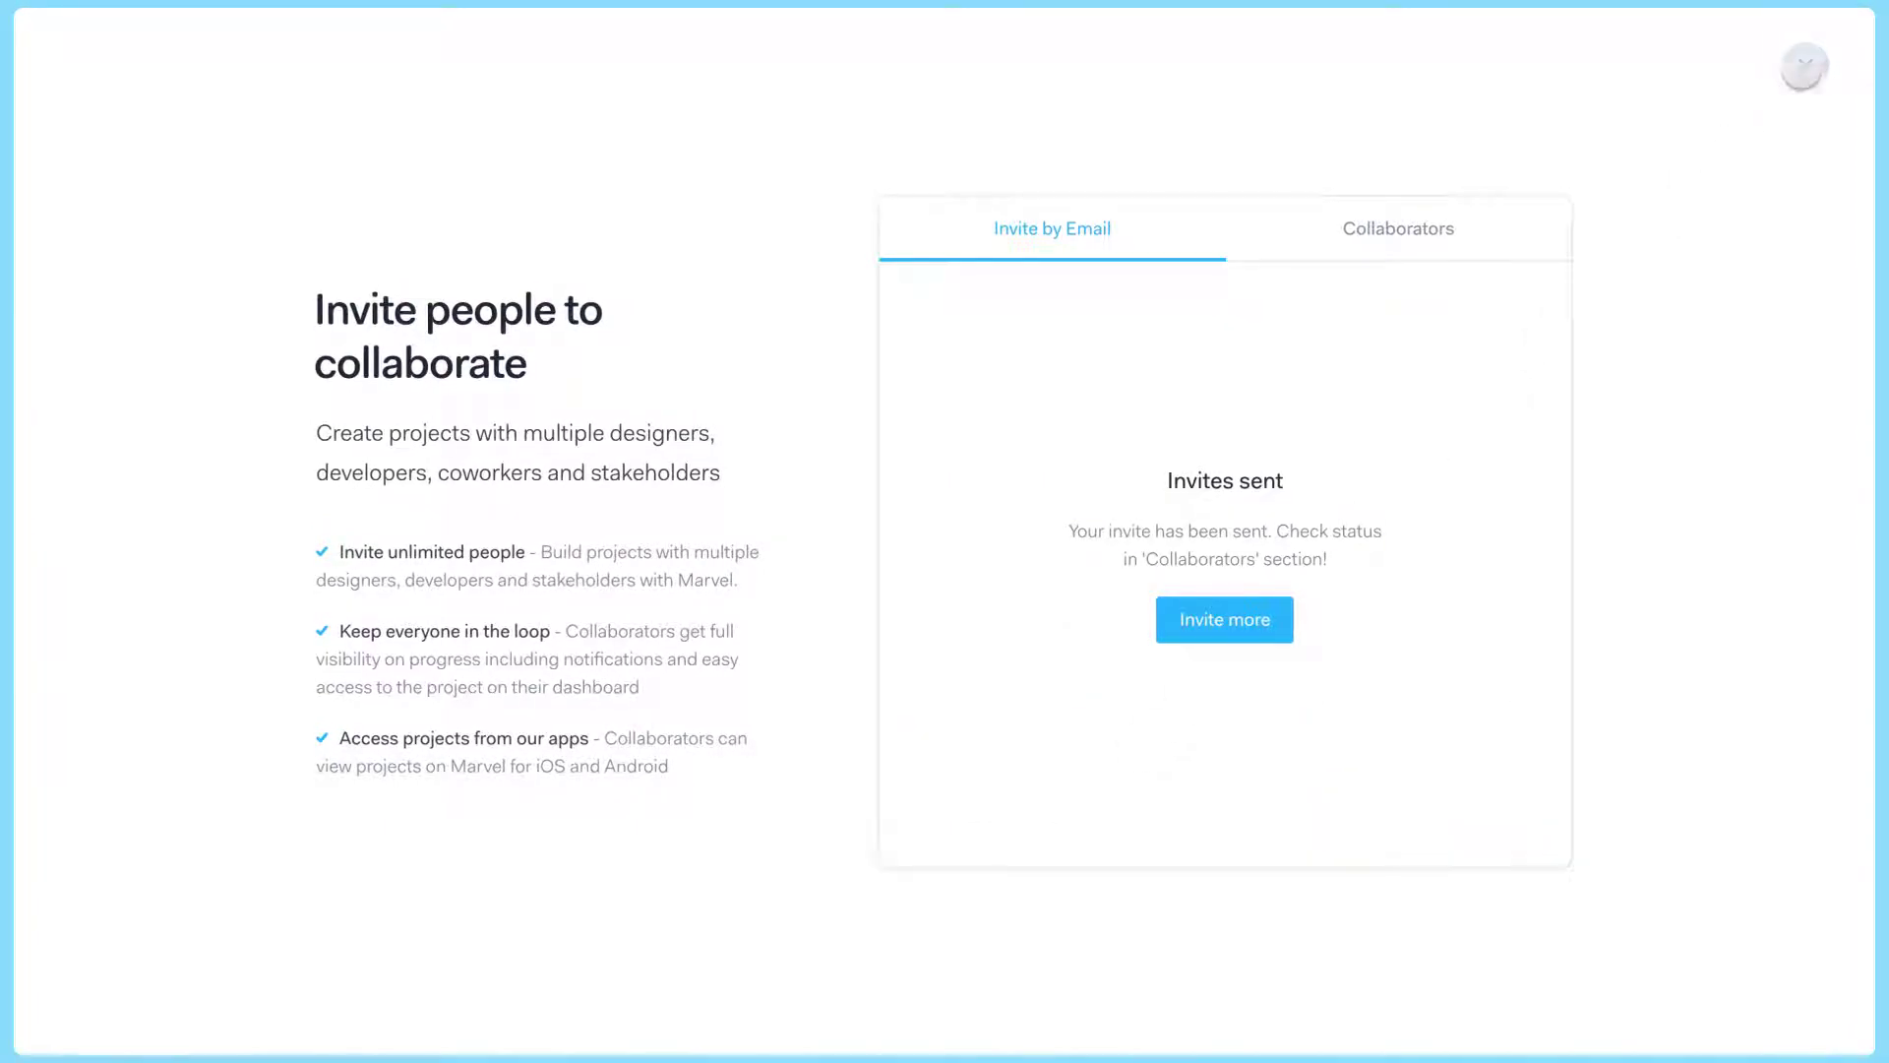
click(1802, 66)
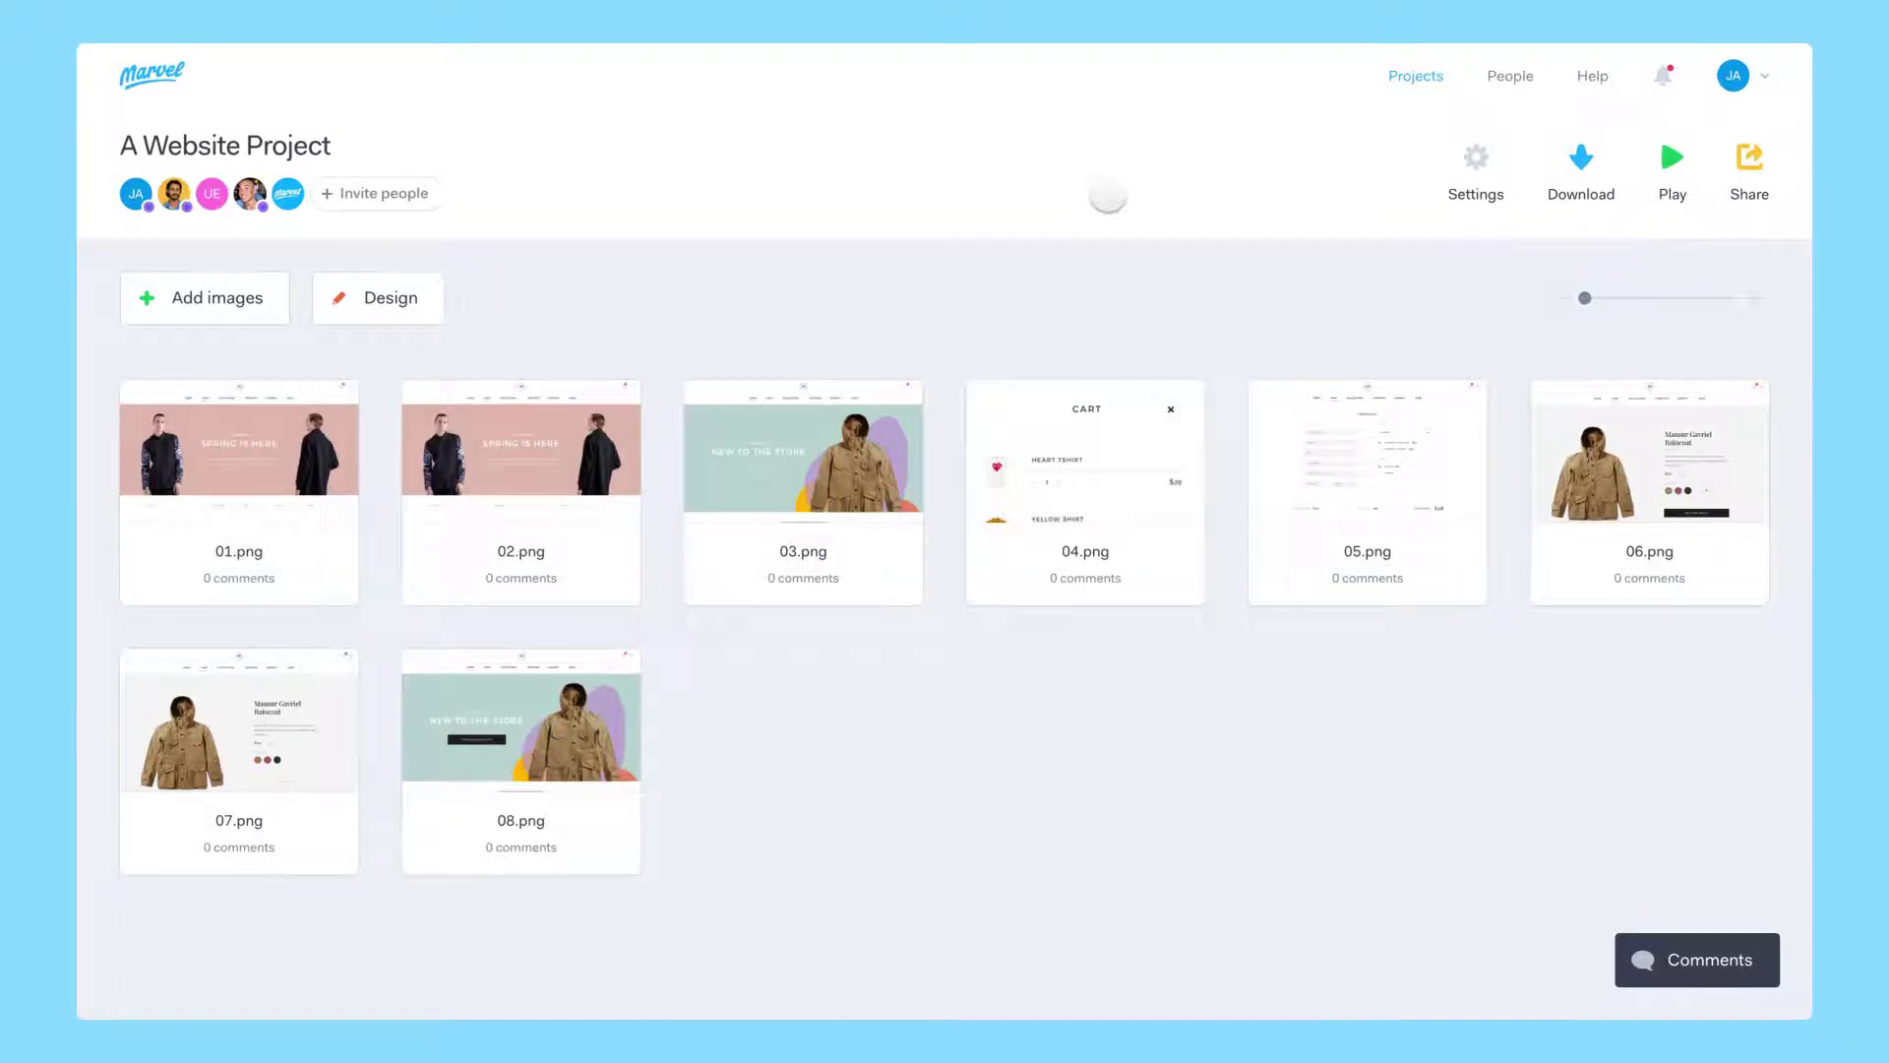
- On the team's People page, make the fourth member a Reviewer instead of Admin
click(1510, 76)
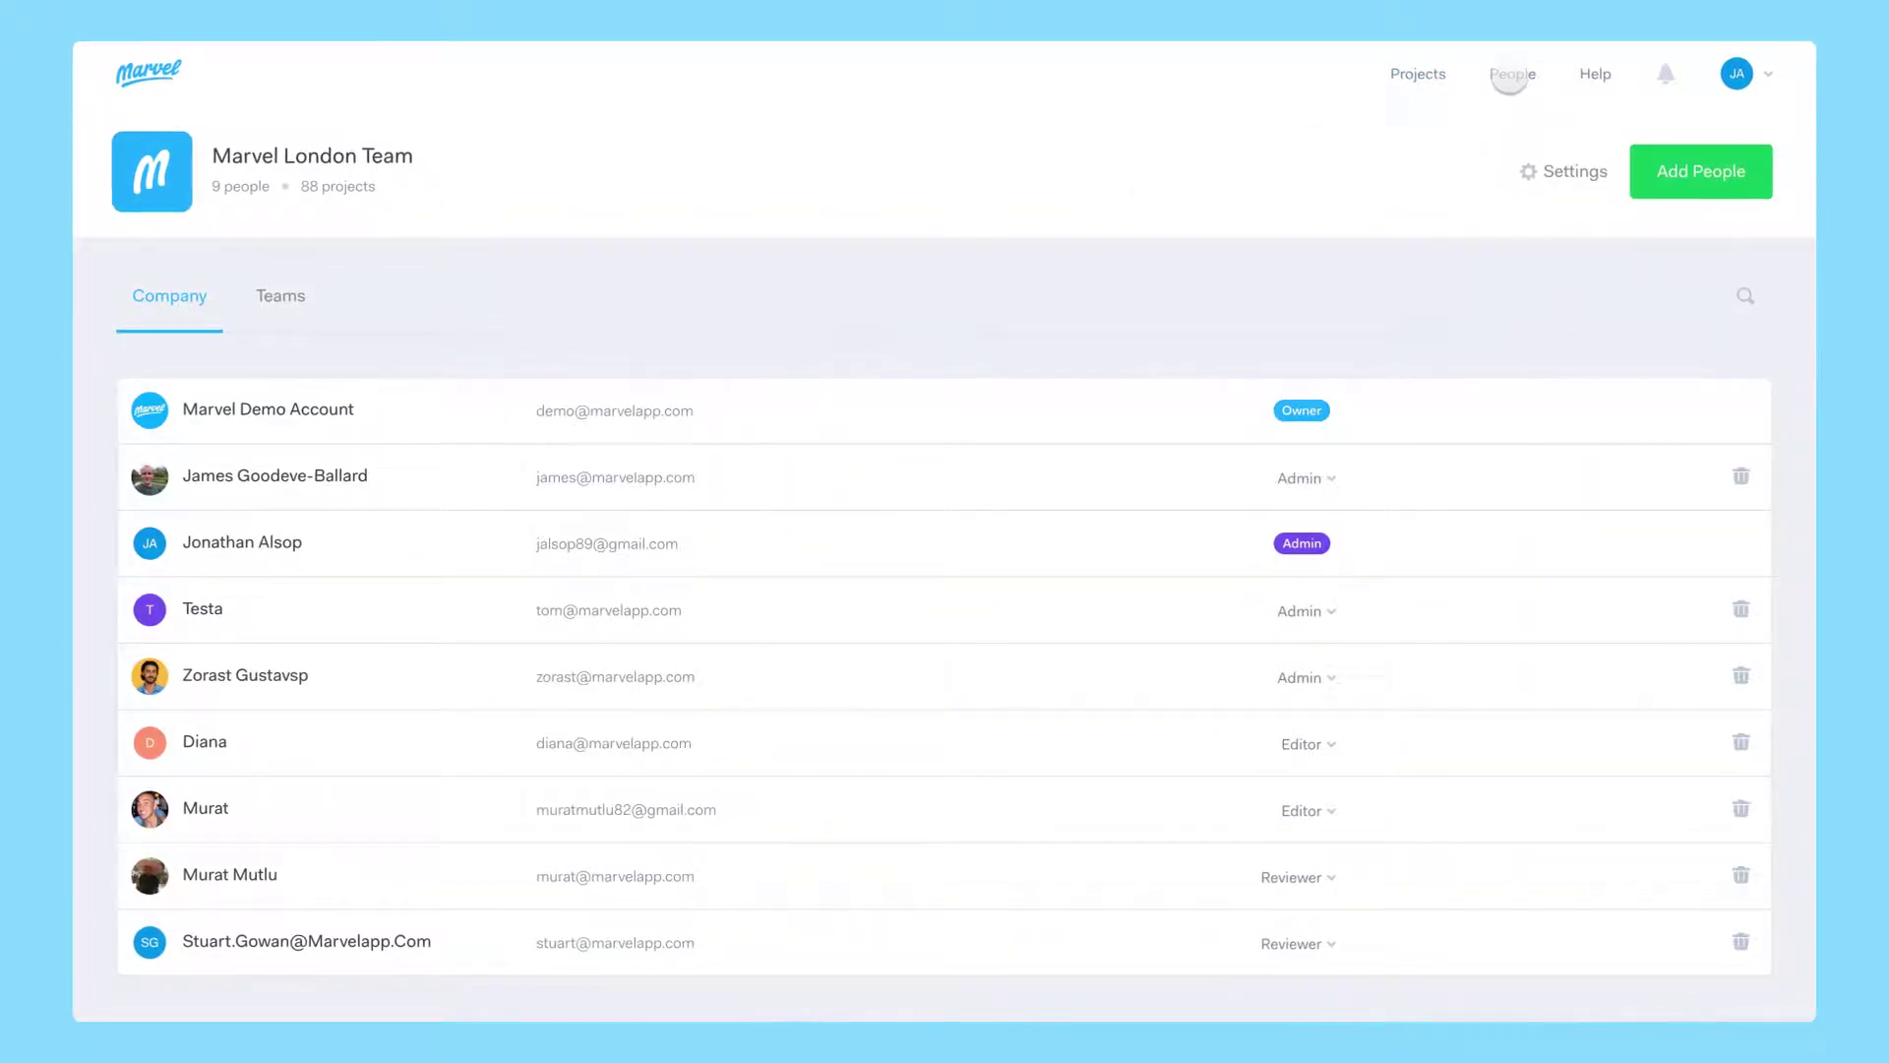
click(1333, 611)
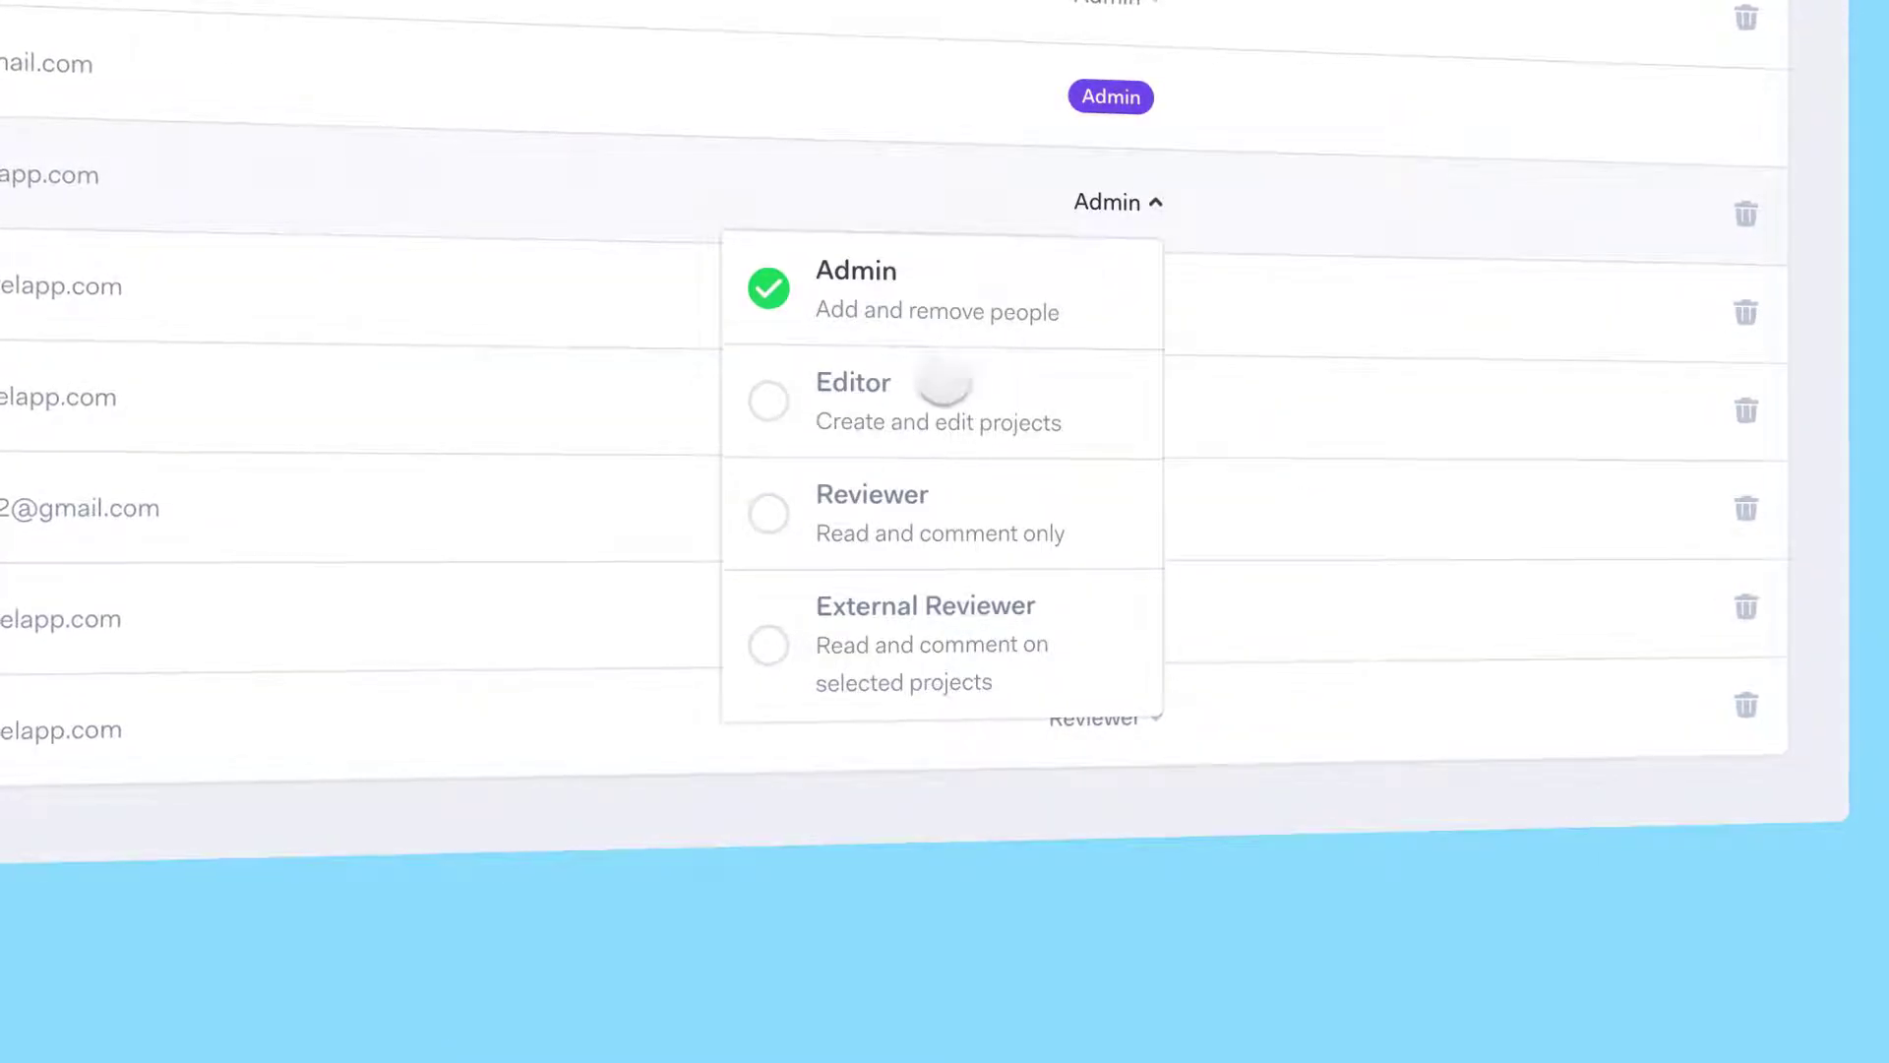
click(769, 513)
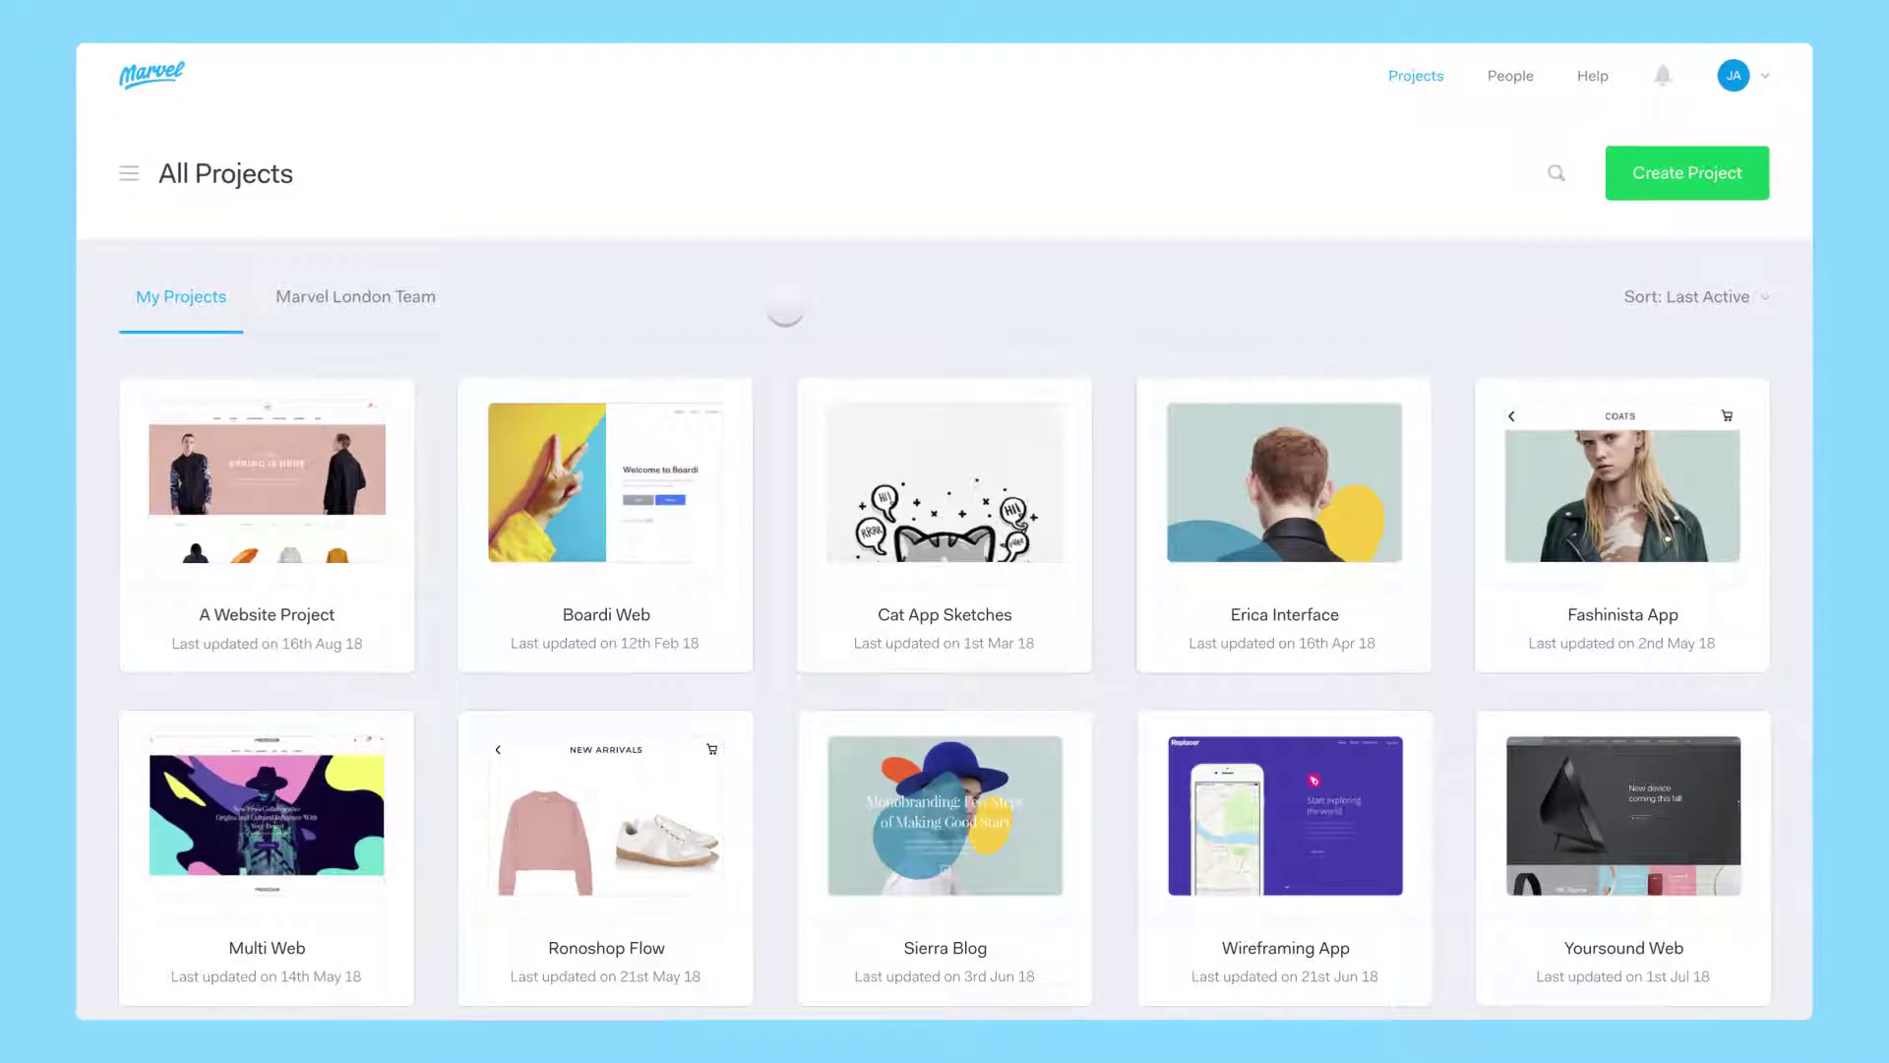
- Open the 01.png screen of A Website Project with its comment thread
click(268, 480)
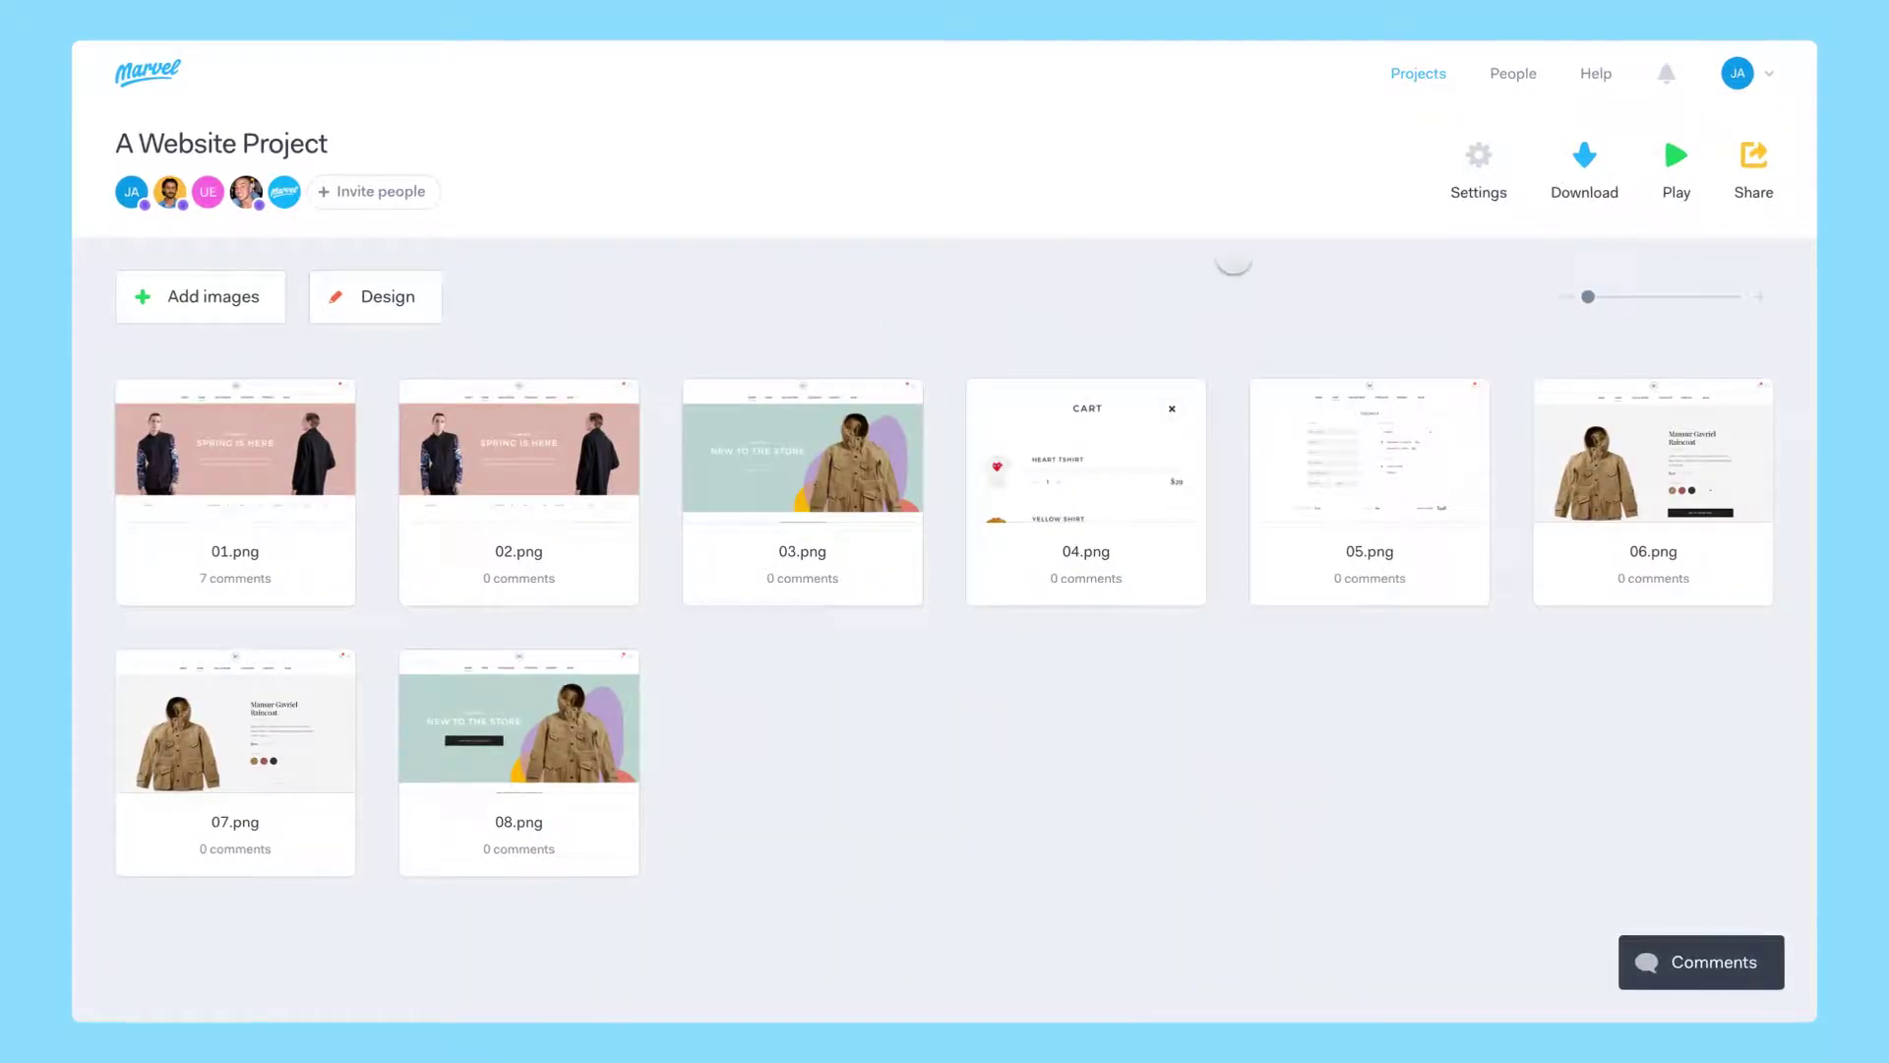
click(1677, 157)
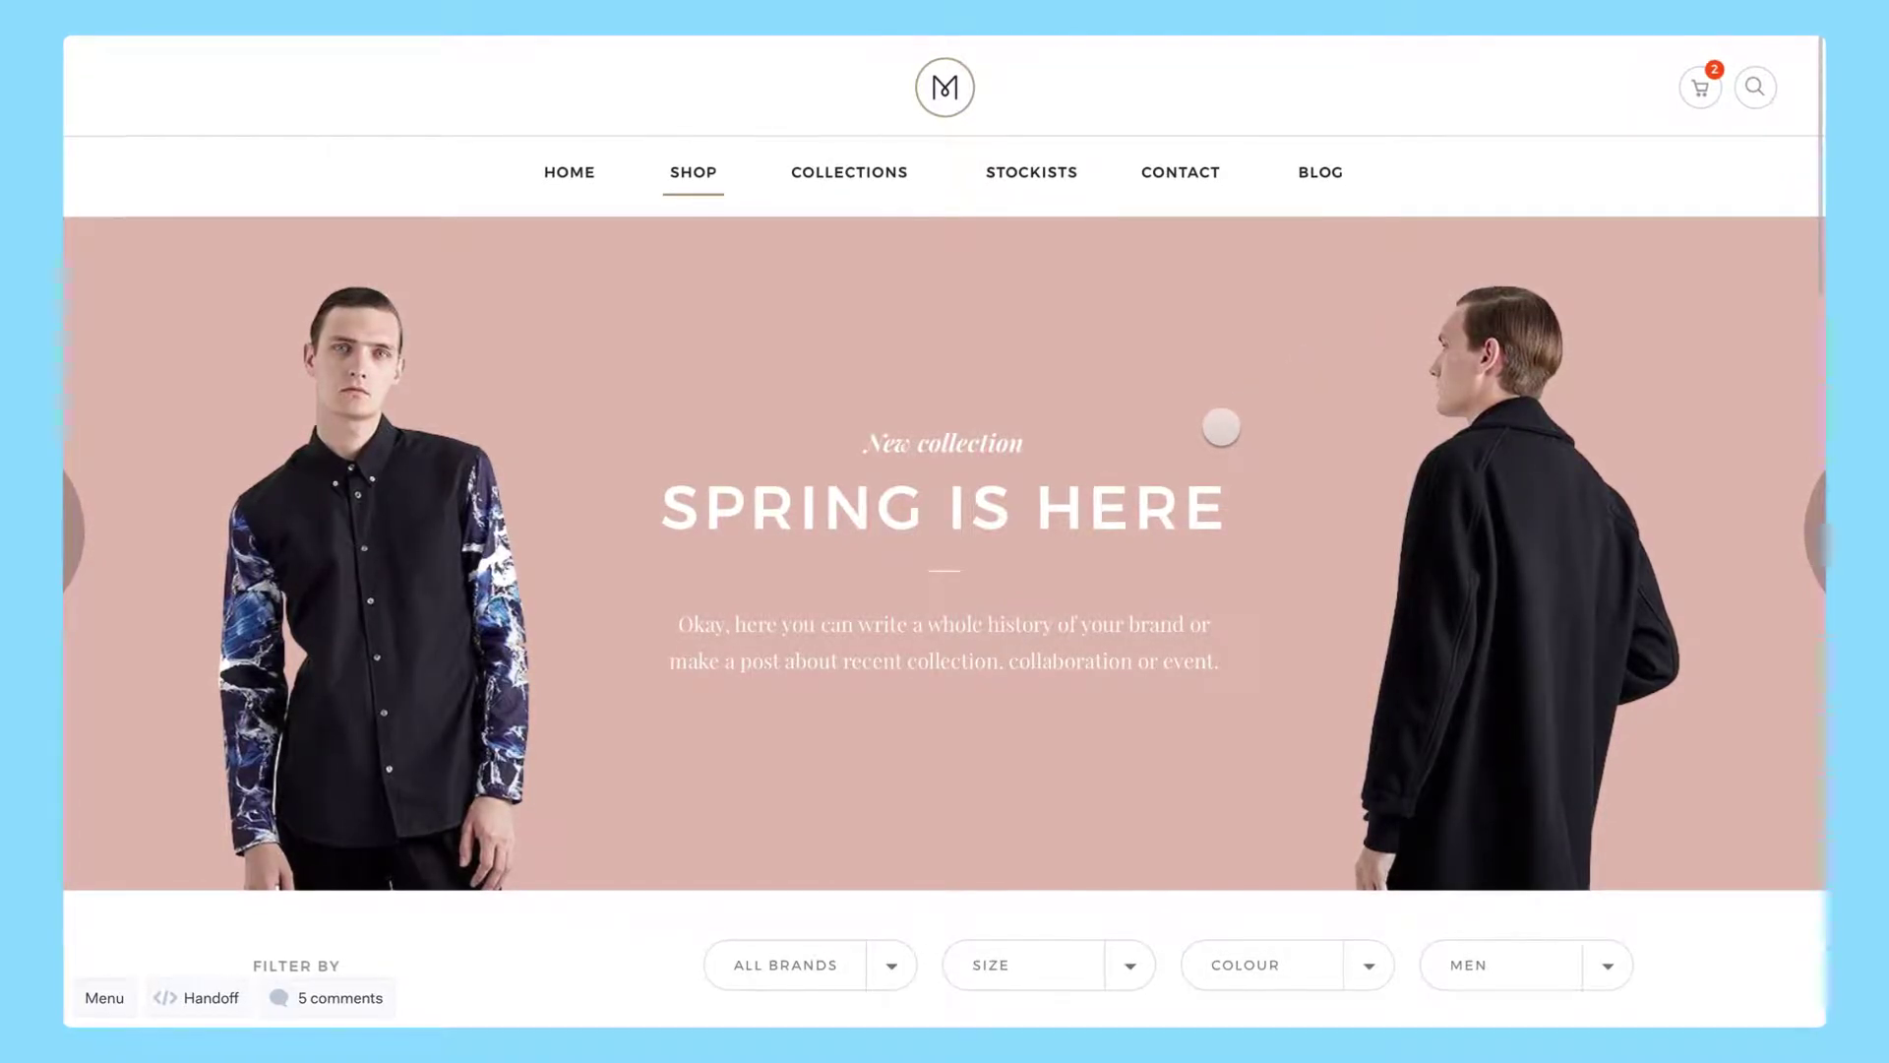
click(325, 997)
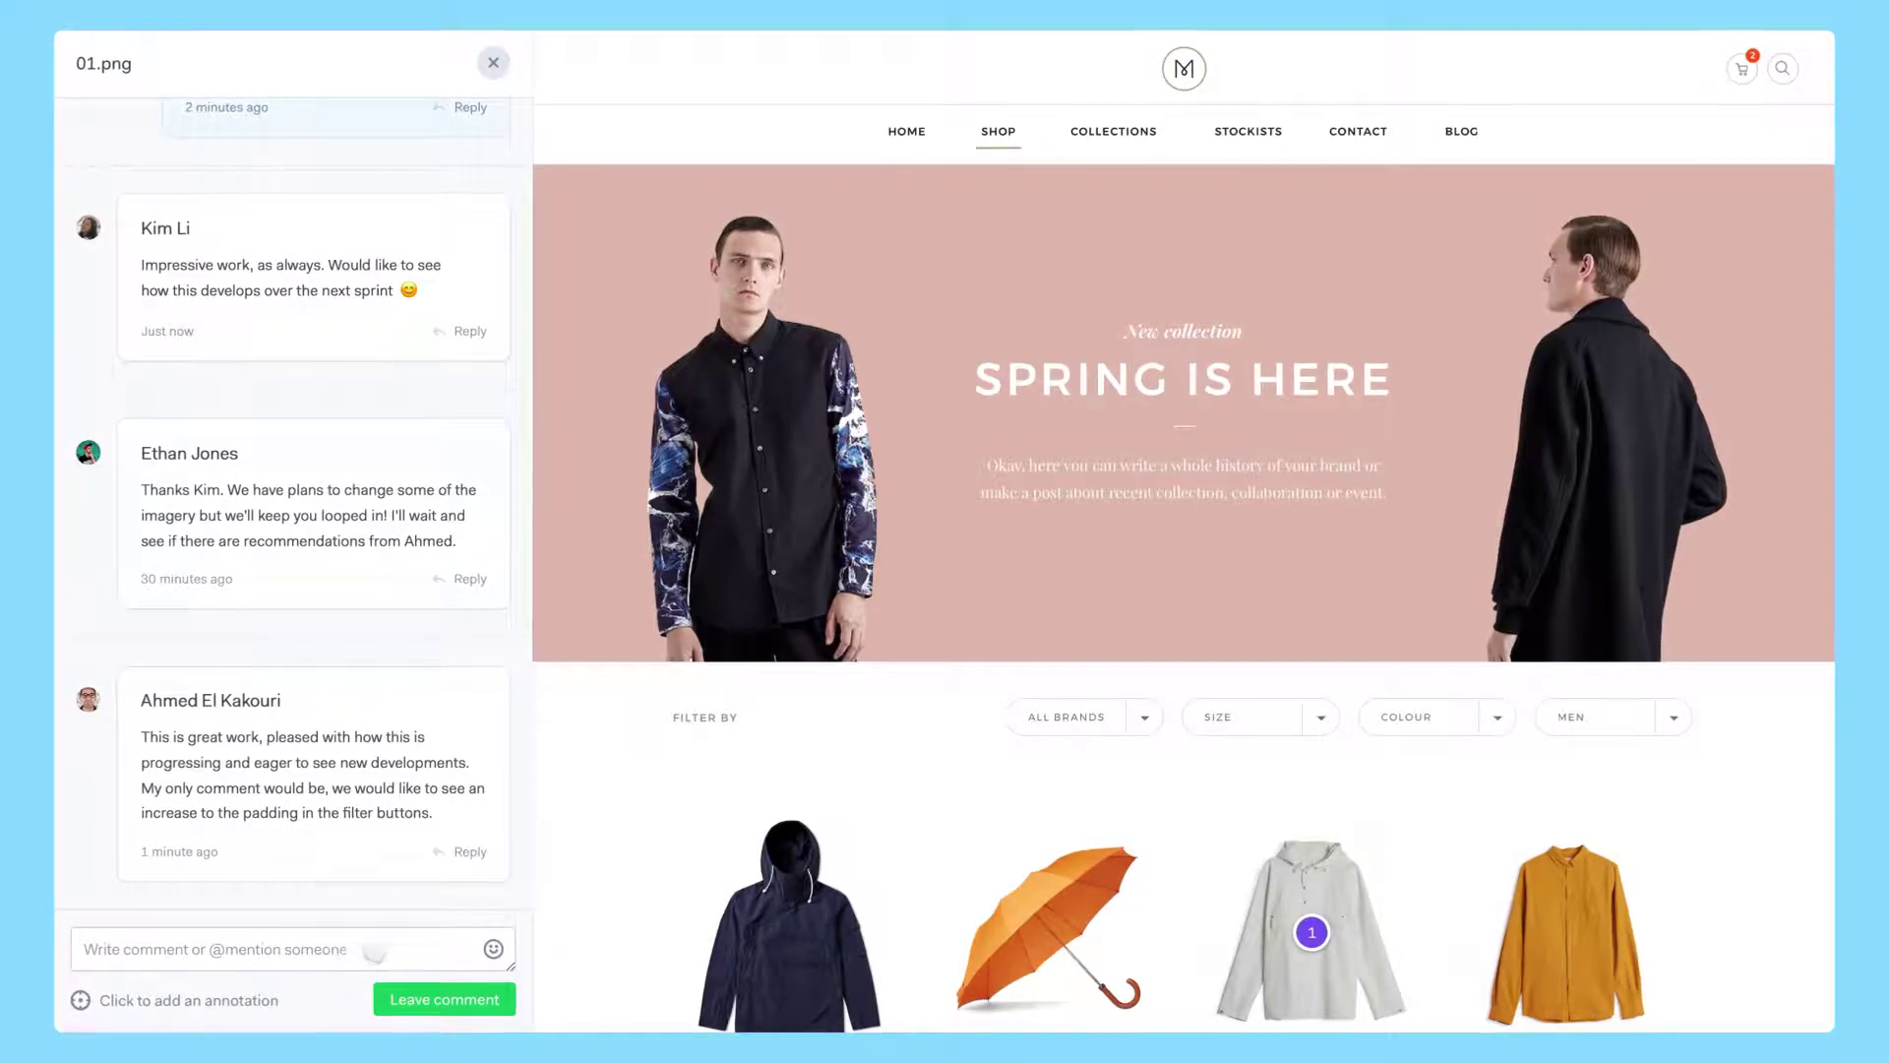
click(373, 950)
text(@zorast this is all done now, thanks!)
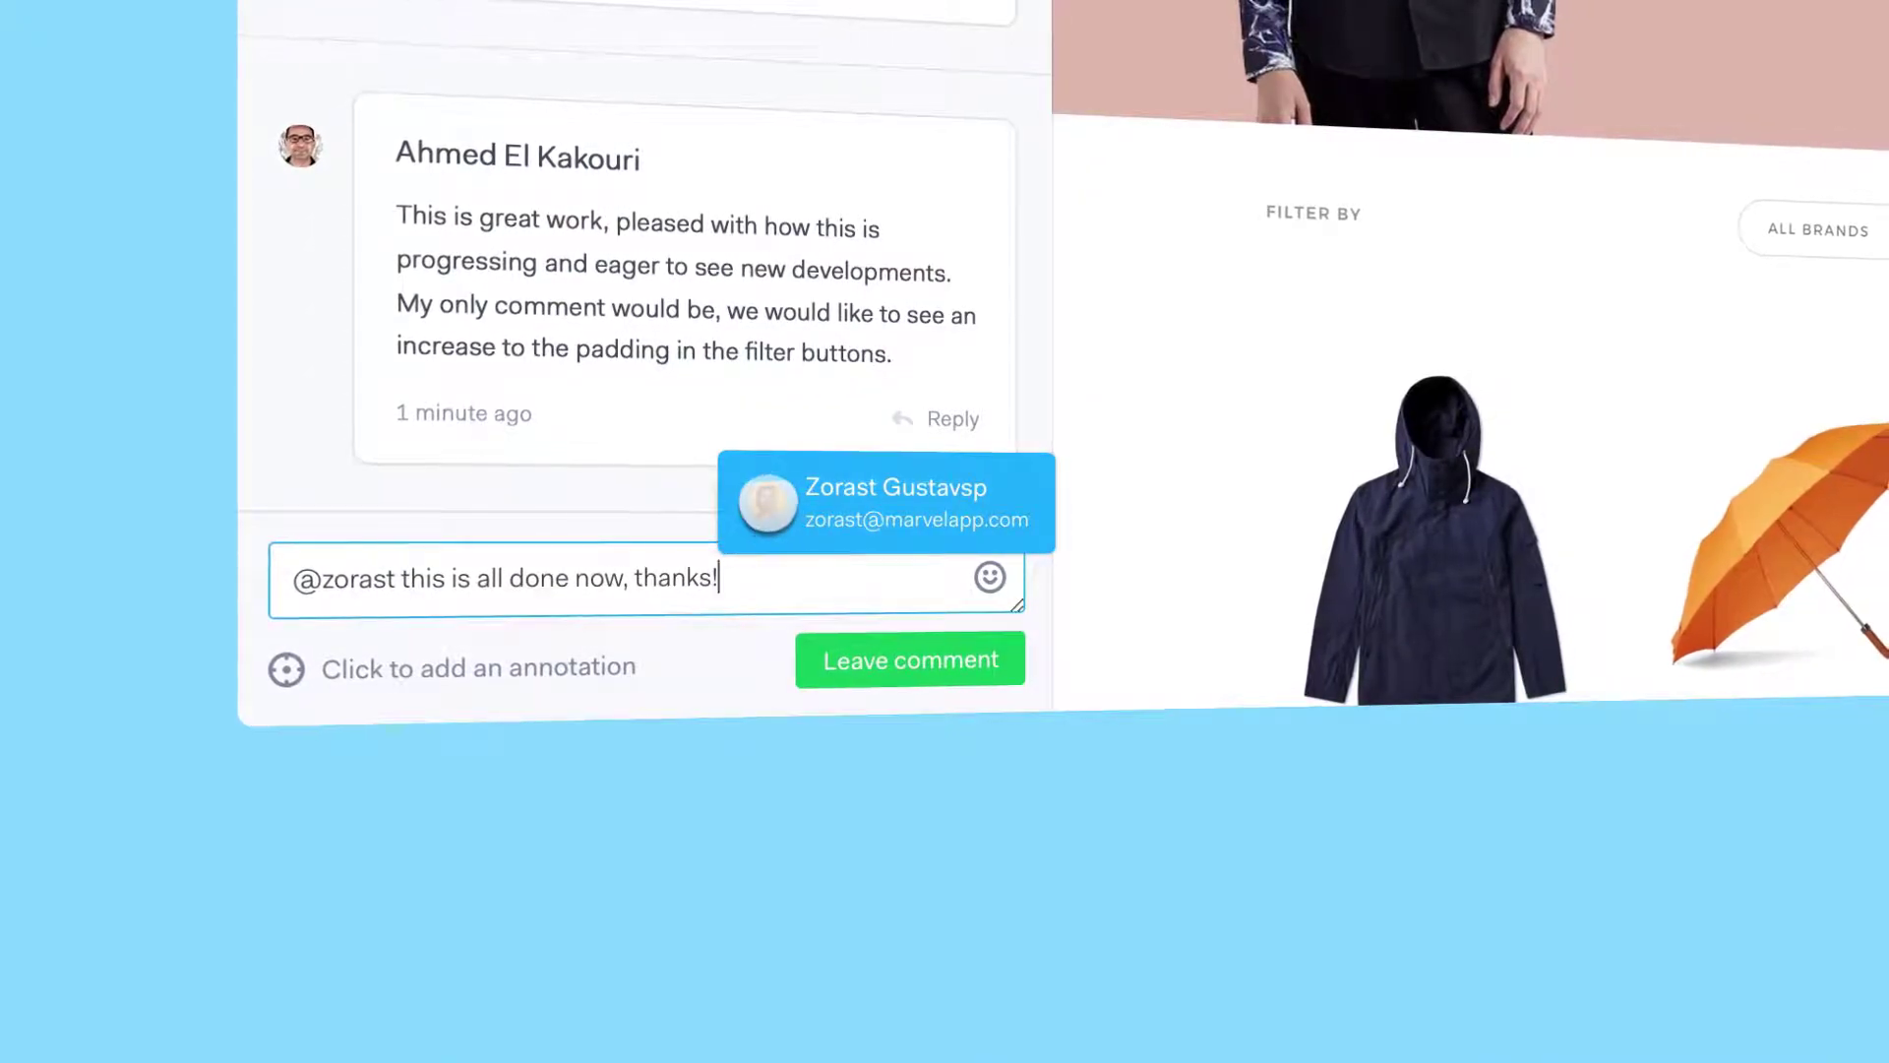
click(768, 502)
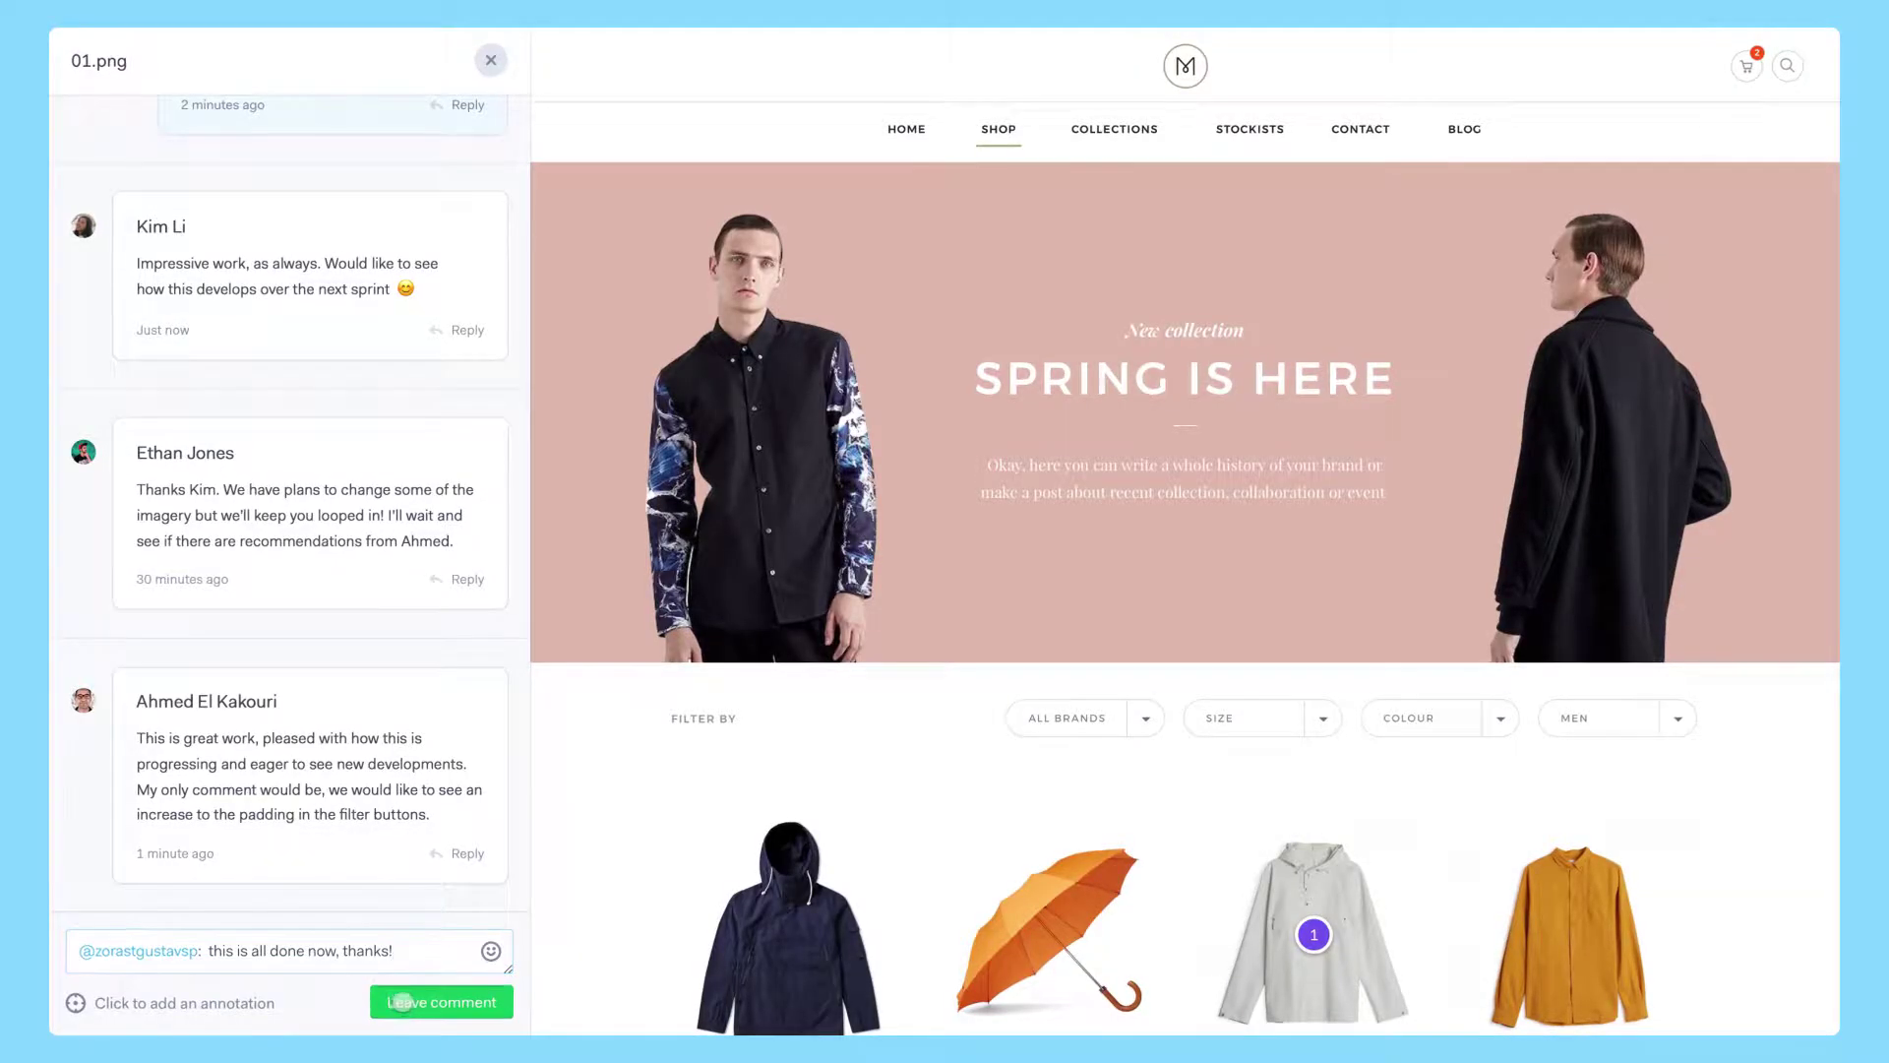
click(401, 1001)
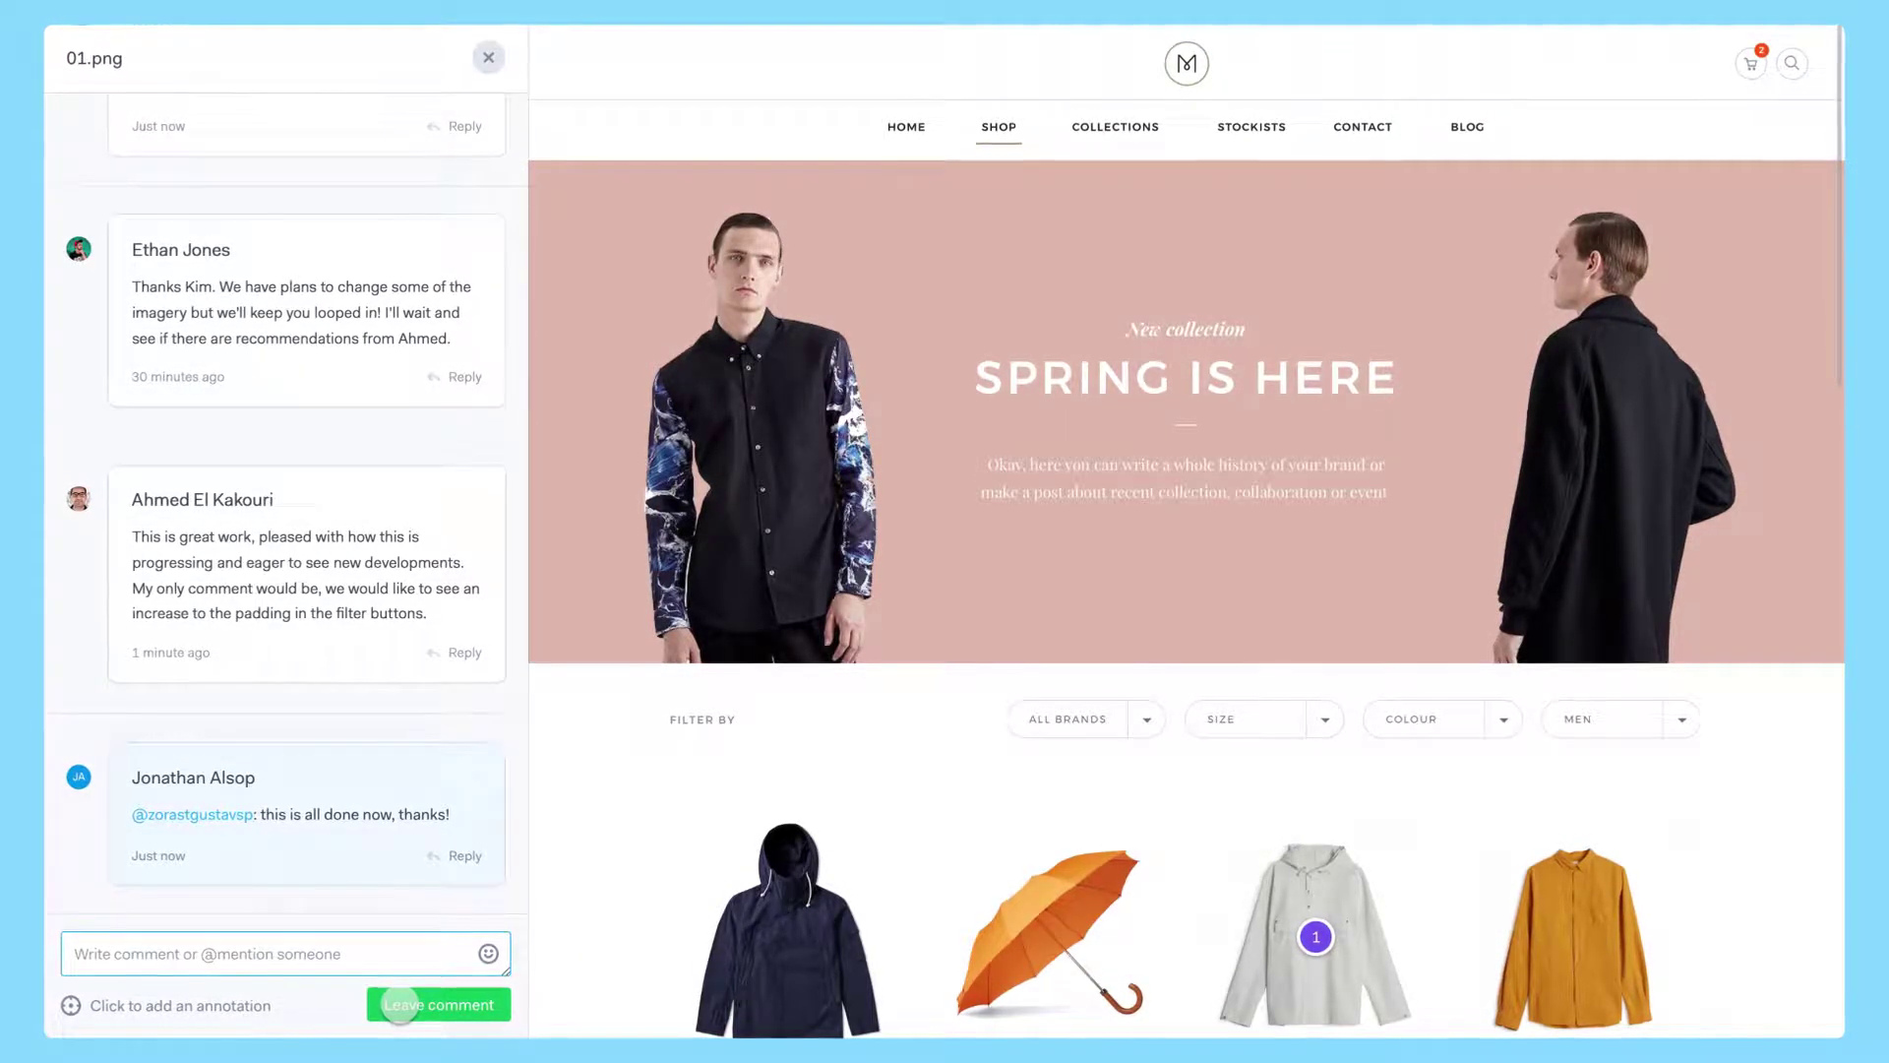
mouse_move(301, 815)
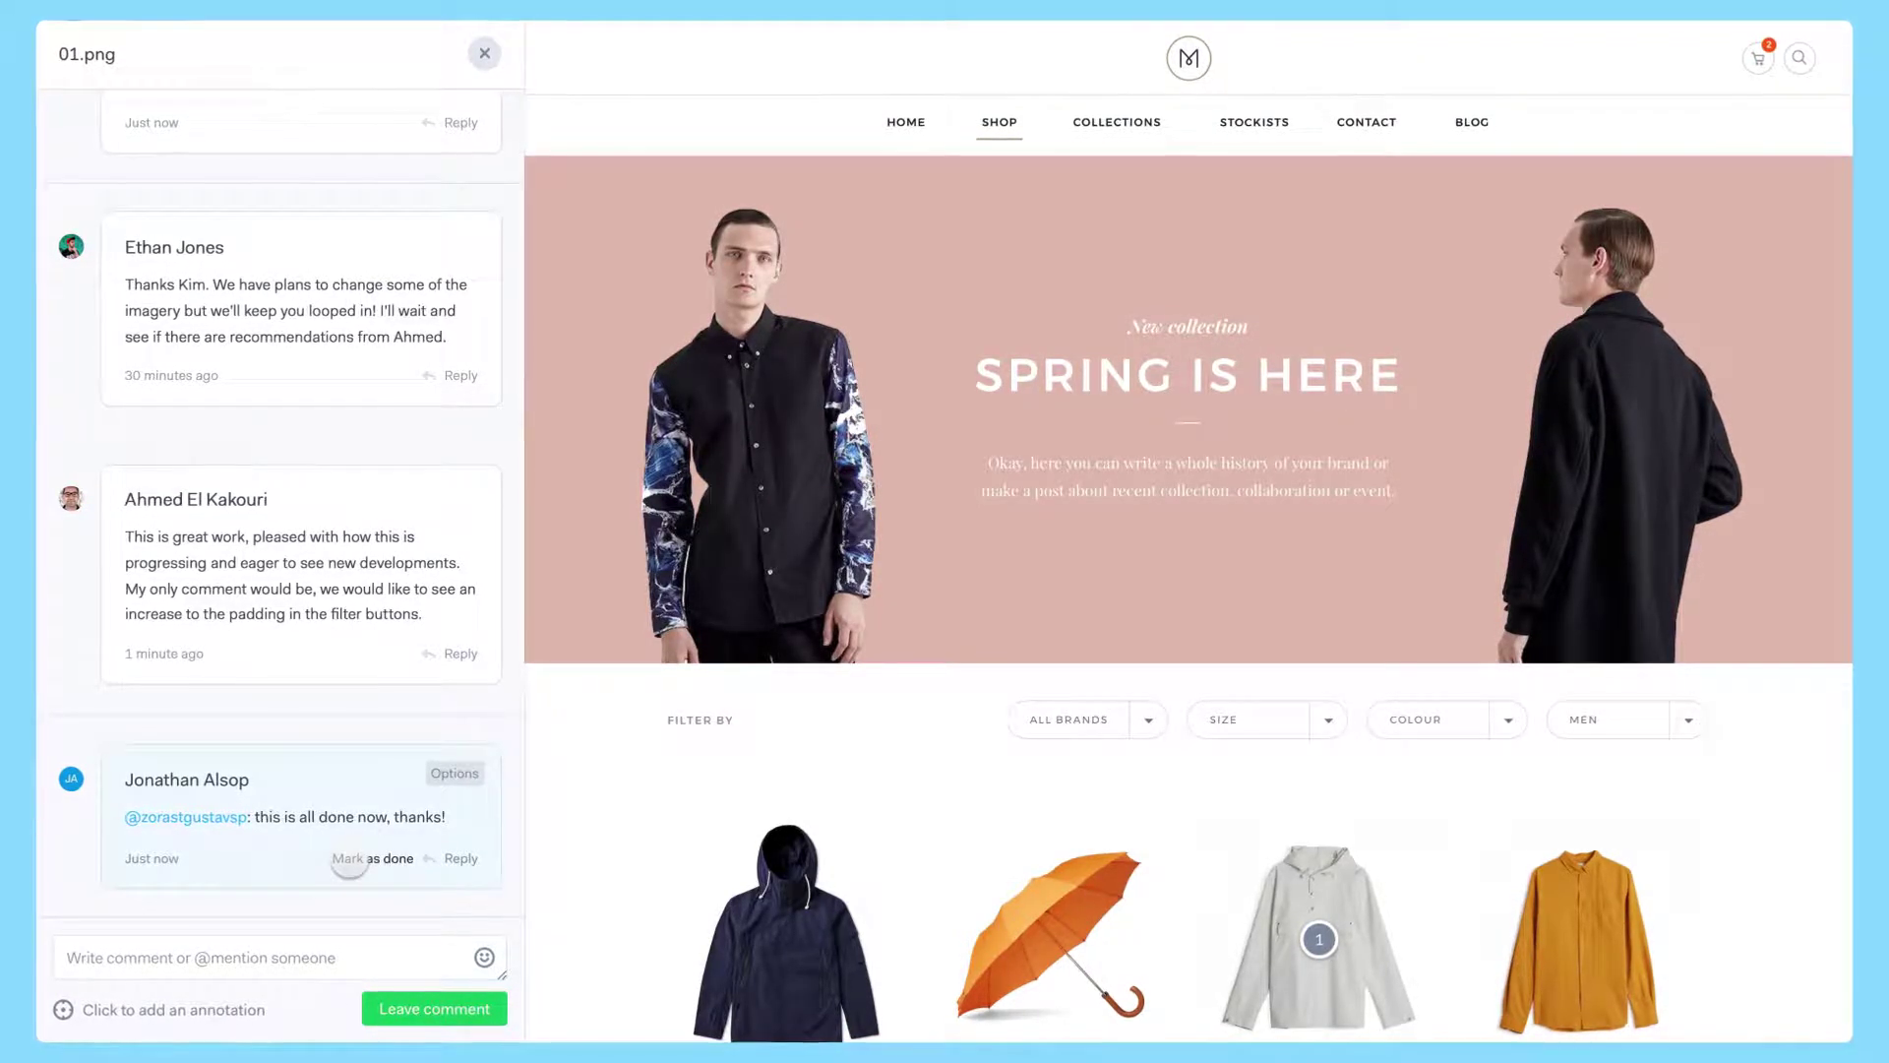
click(350, 859)
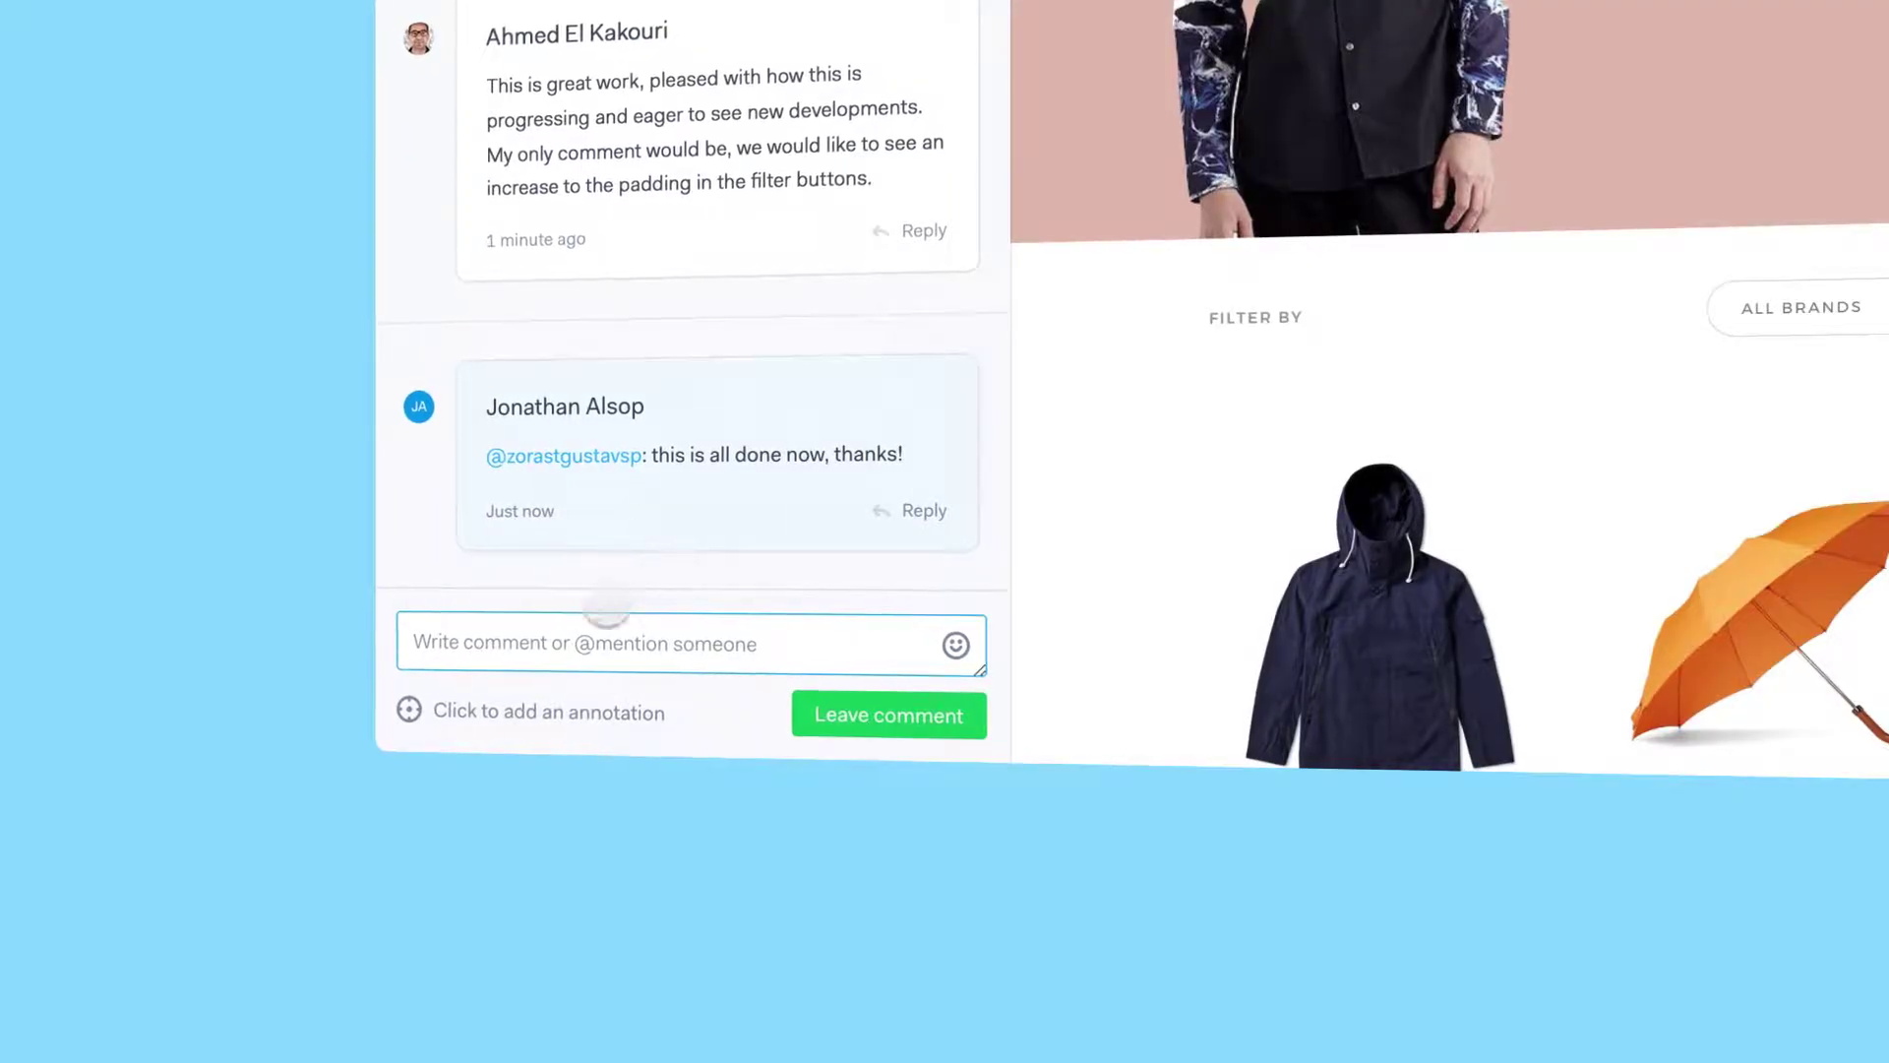
- Pin a 'Nice image! 😎' annotation comment on the right model's coat
click(395, 713)
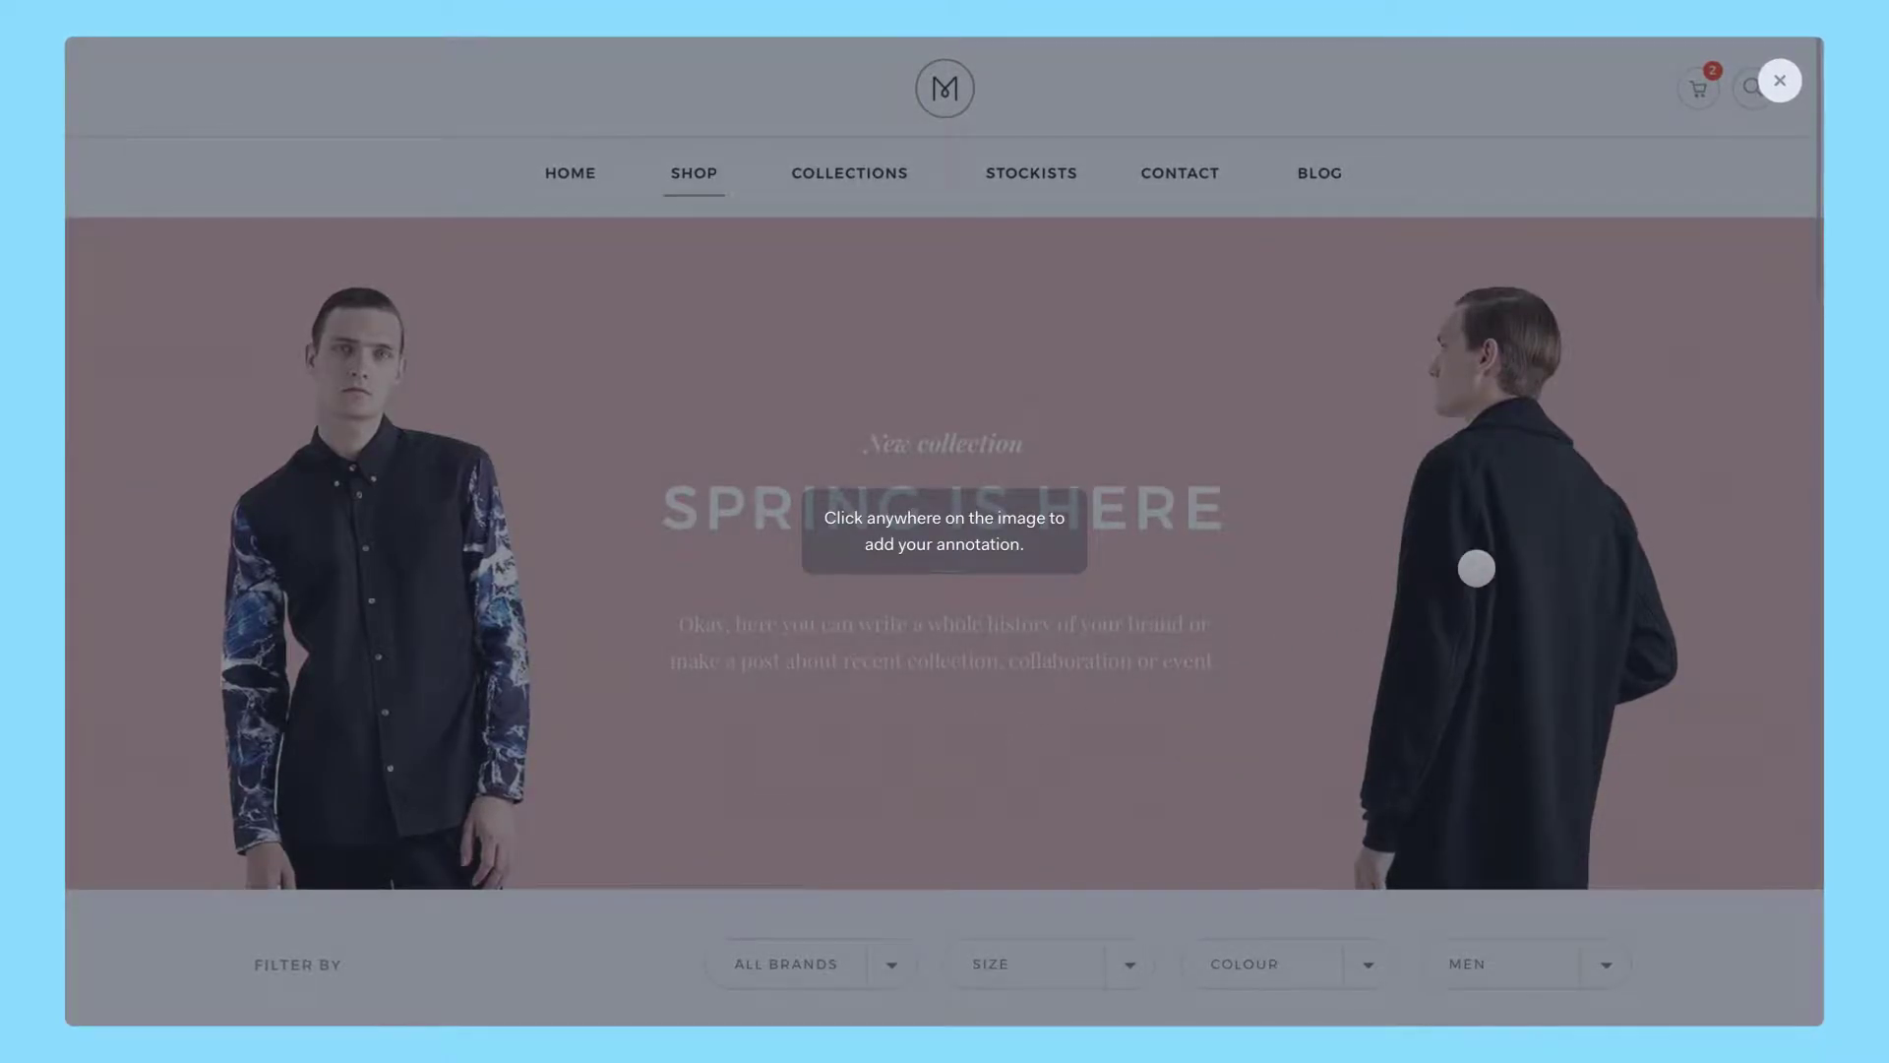
click(1476, 568)
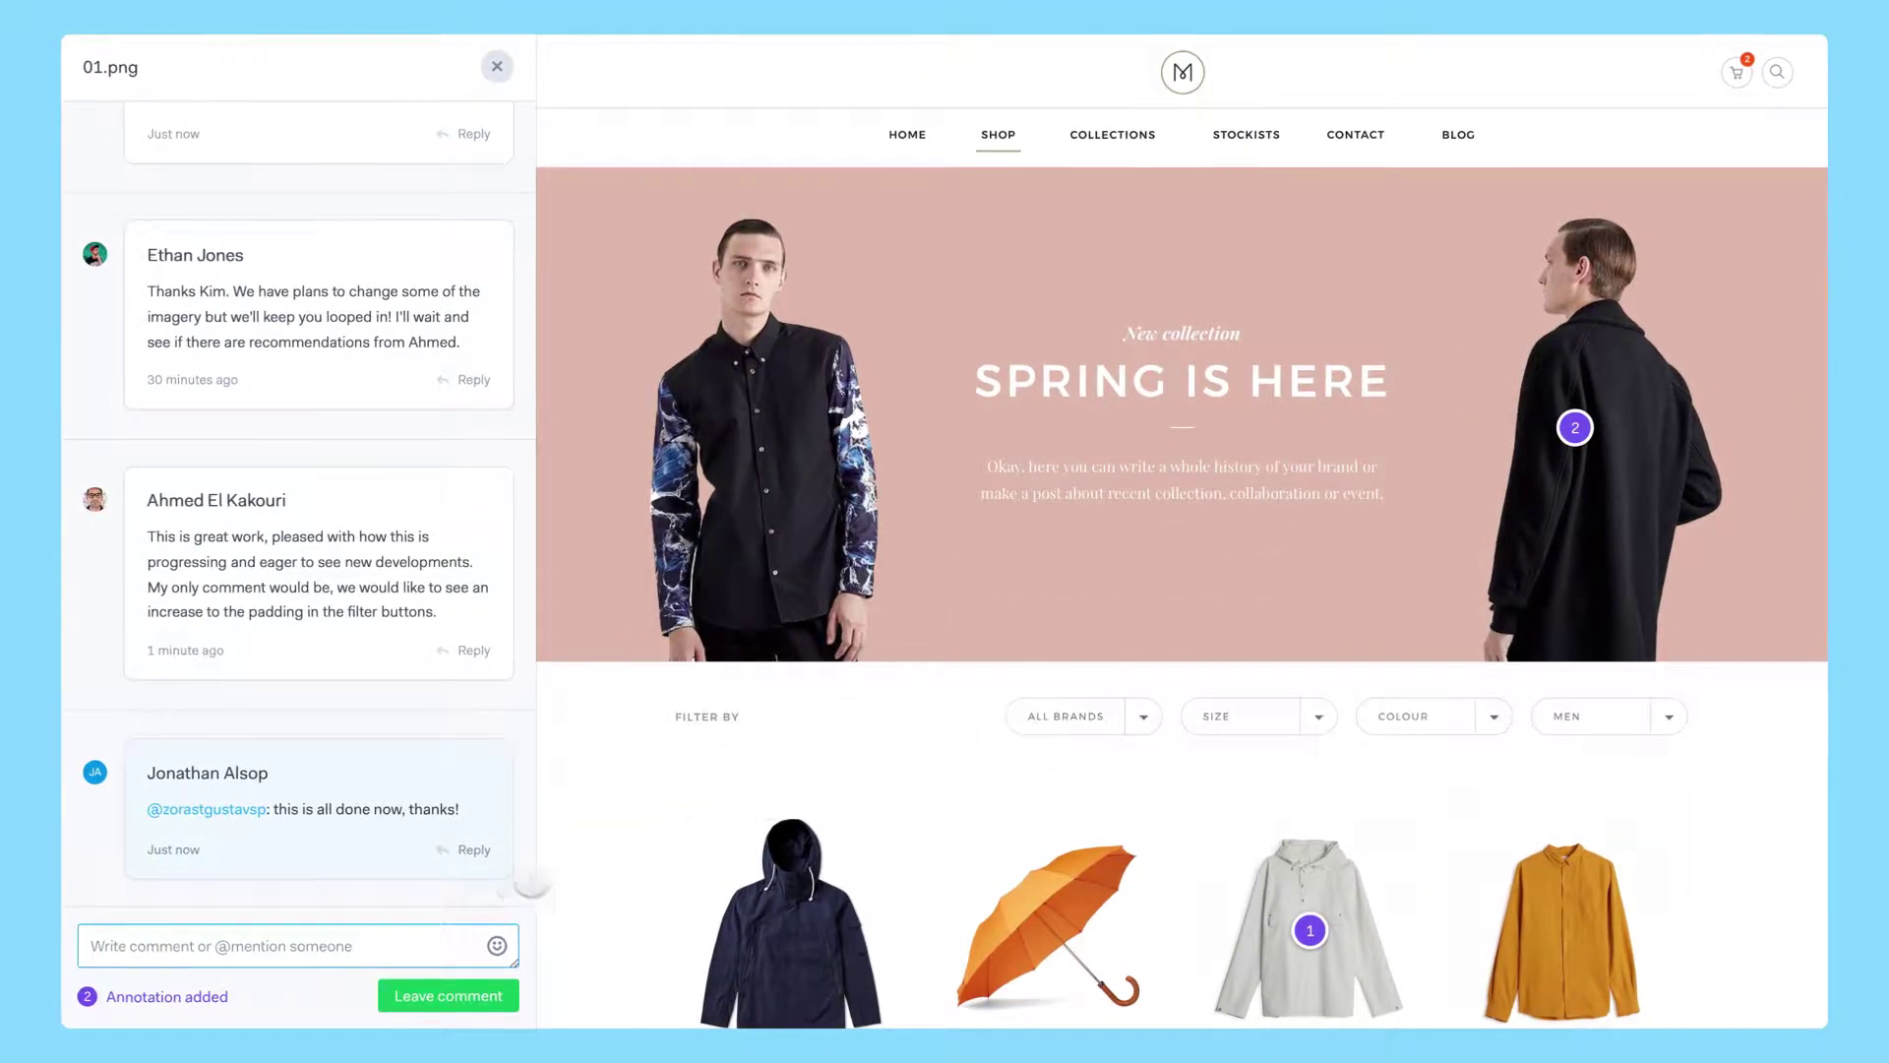
text(Nice image!)
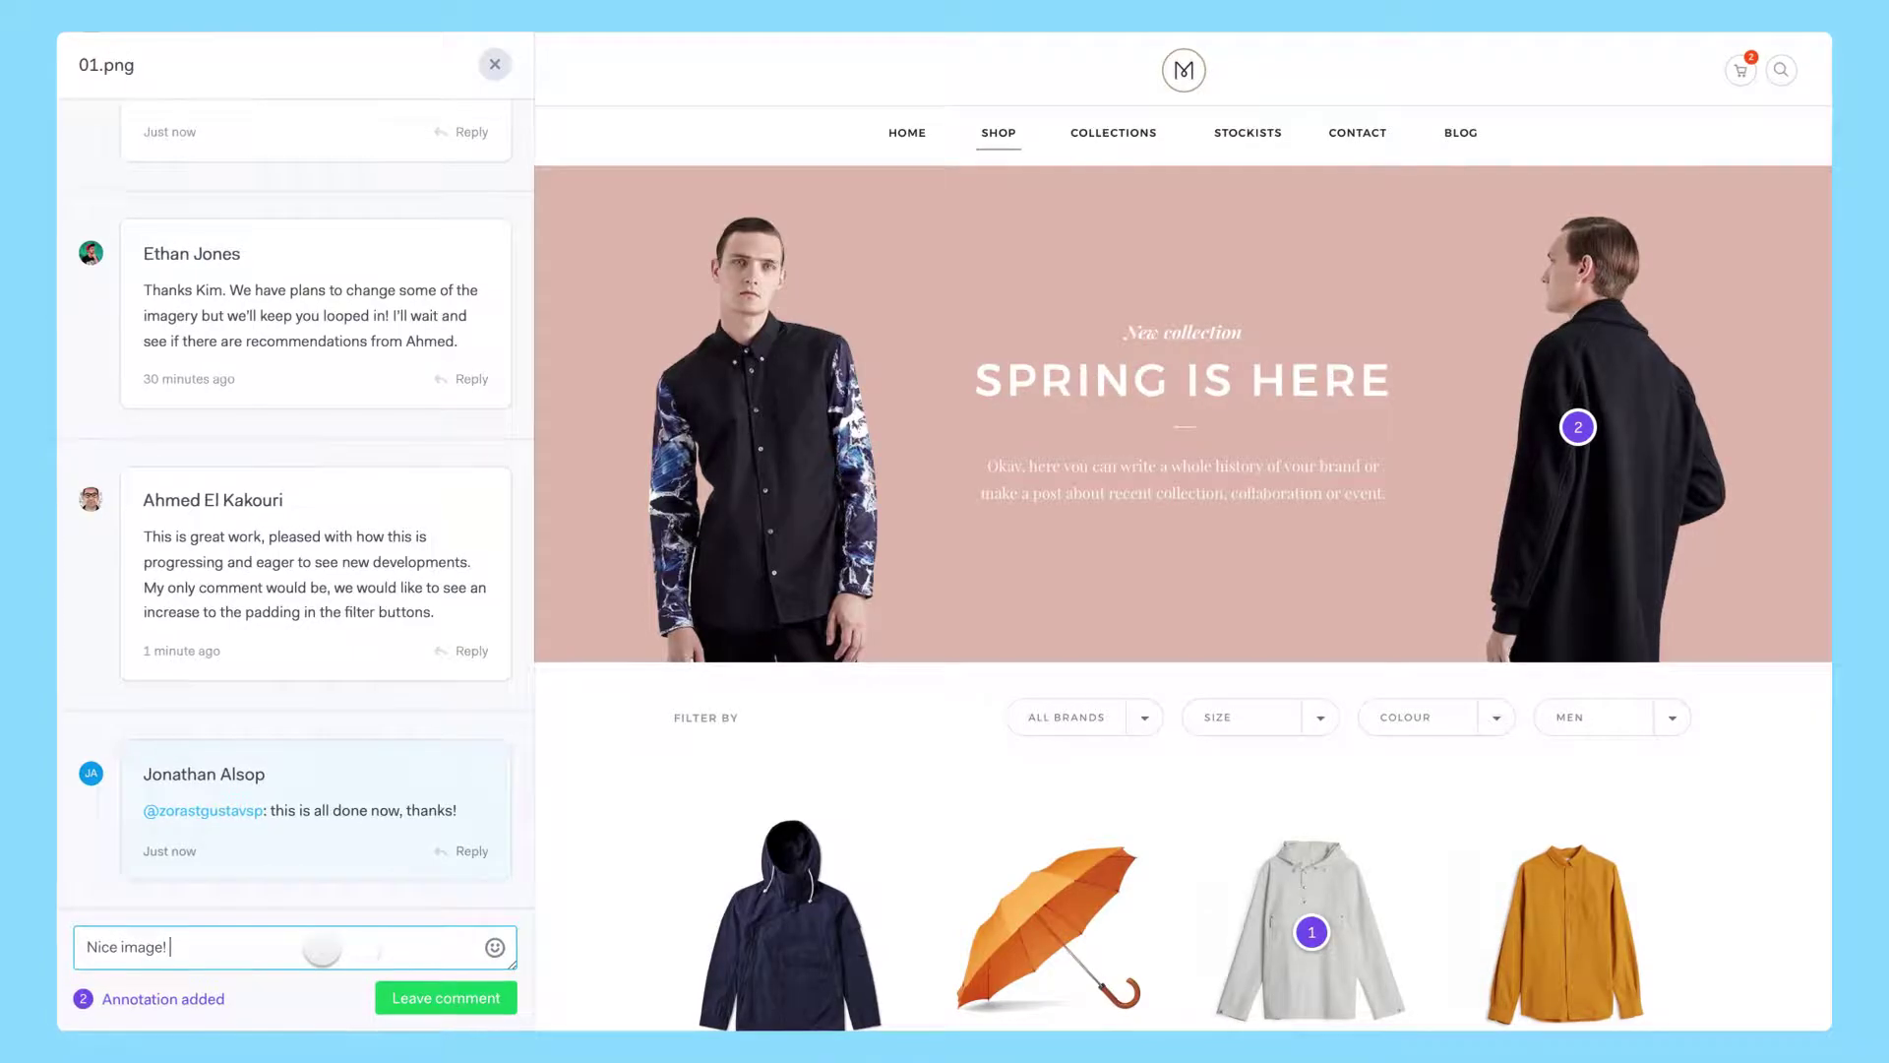
click(495, 946)
click(470, 817)
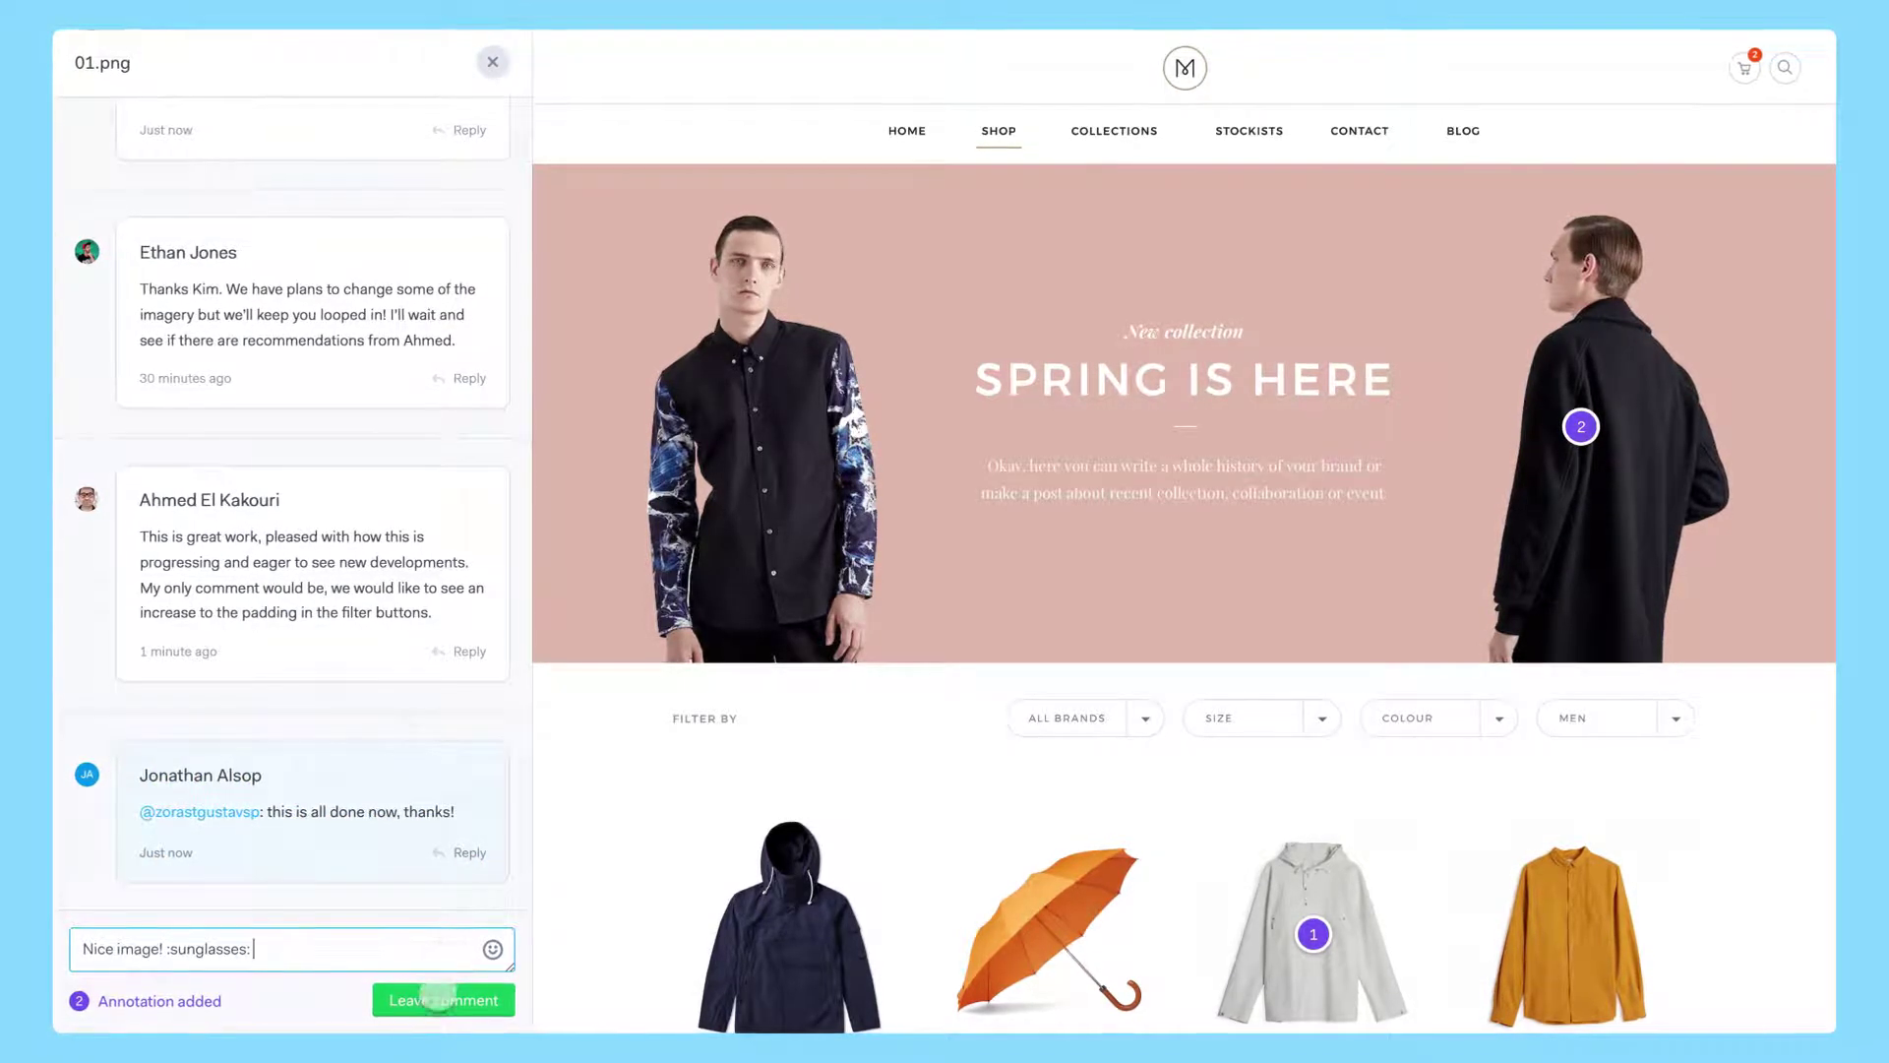
click(436, 1001)
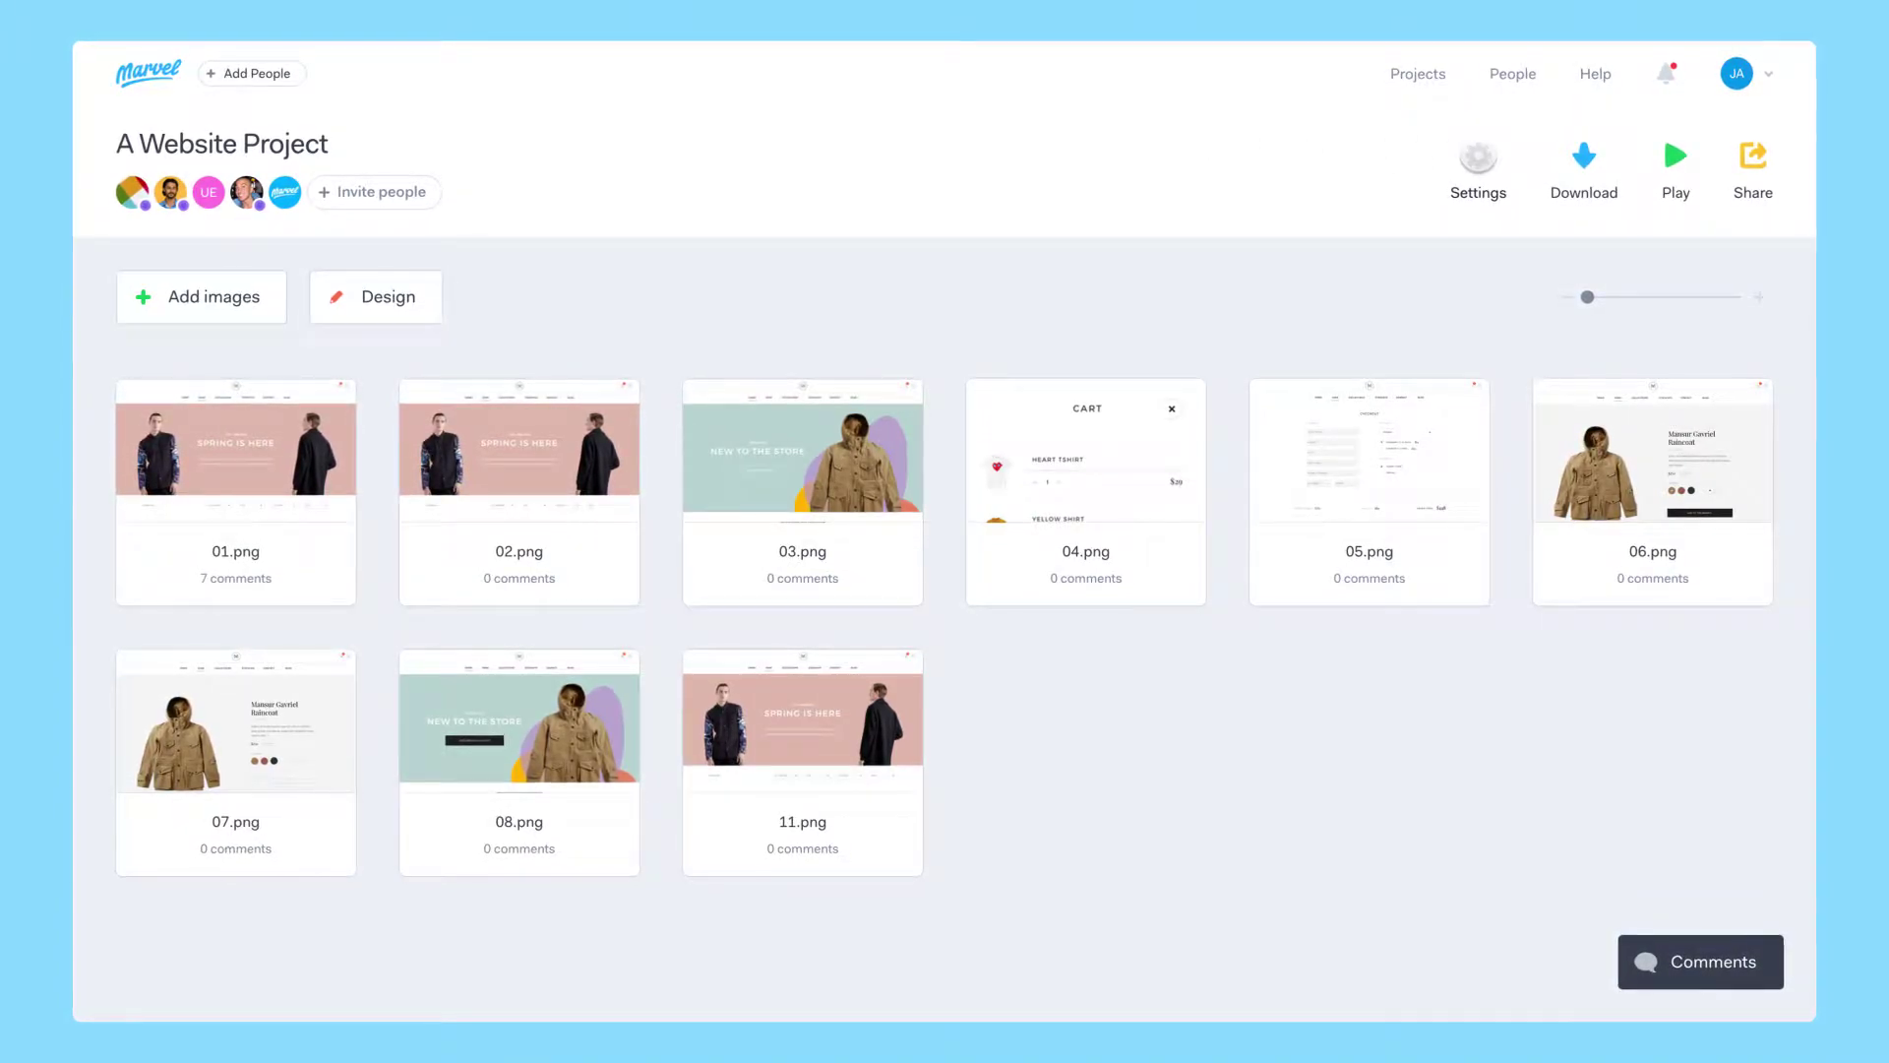
- Uncheck Comment notifications in A Website Project's General settings
click(1478, 156)
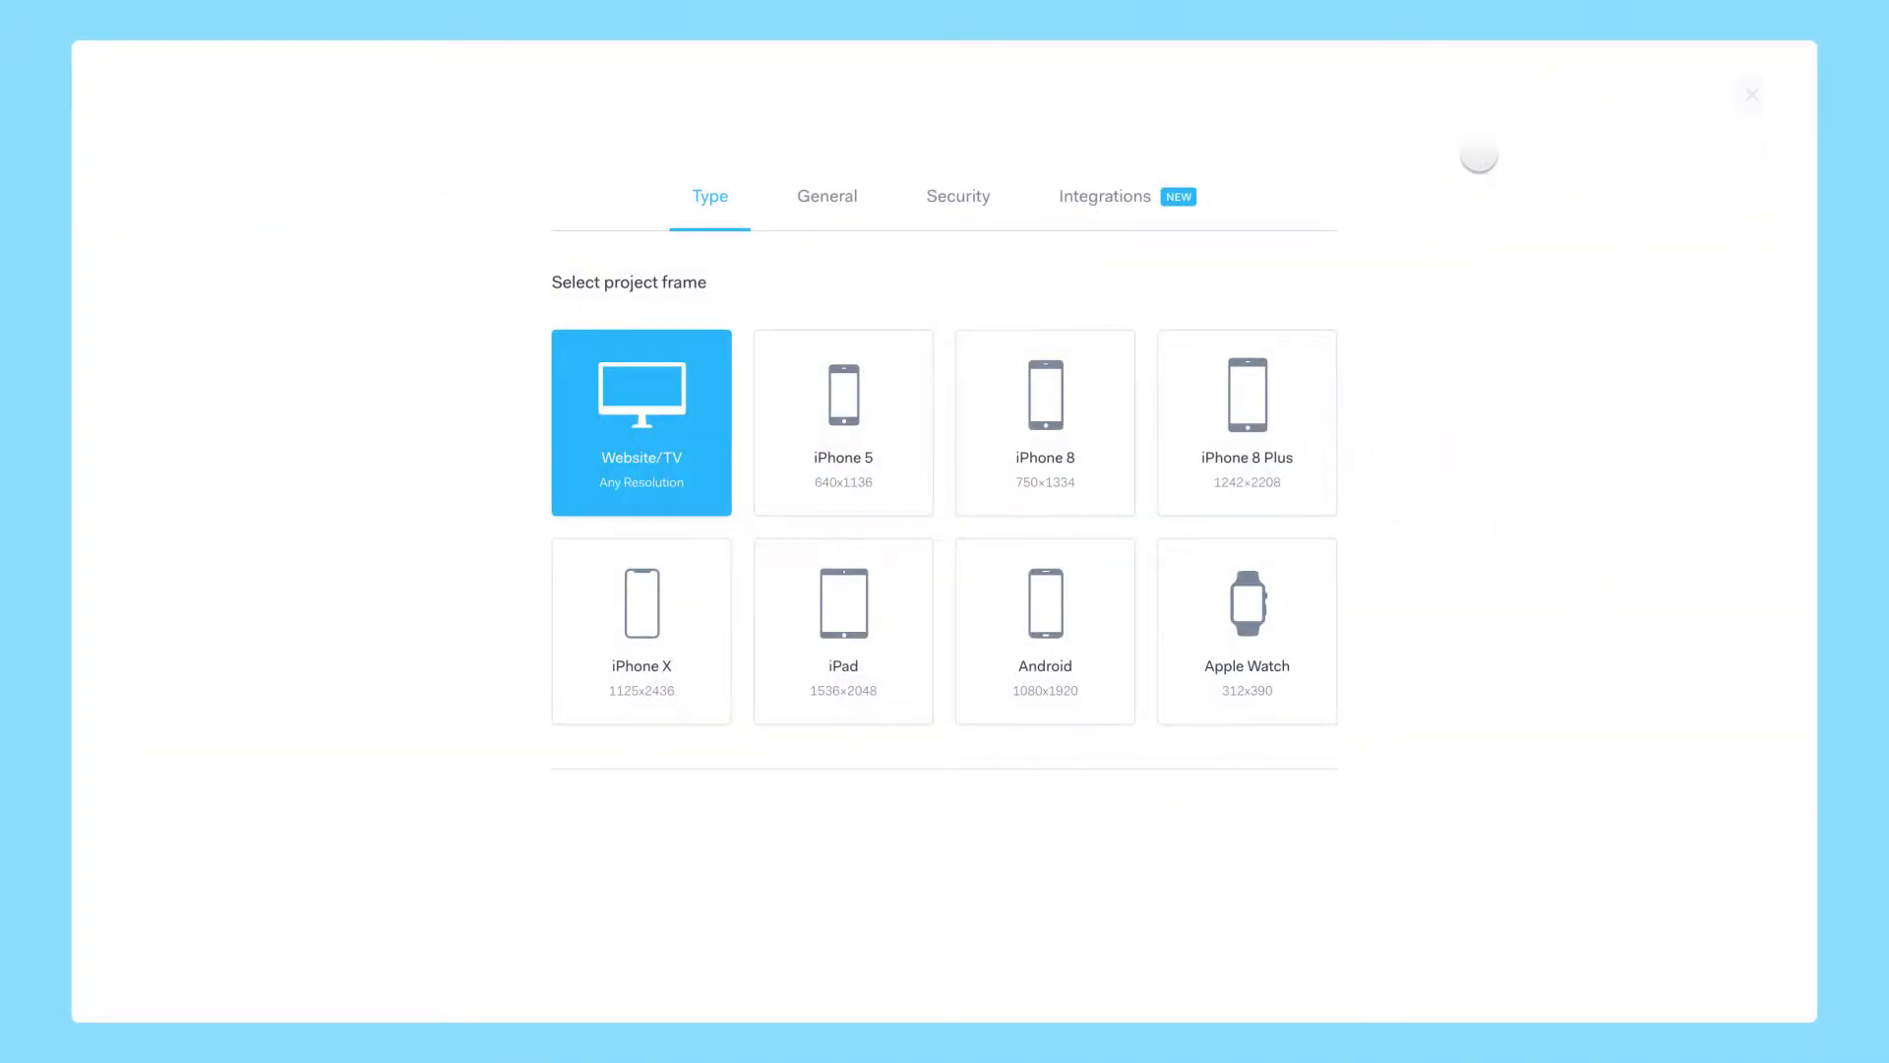
click(829, 197)
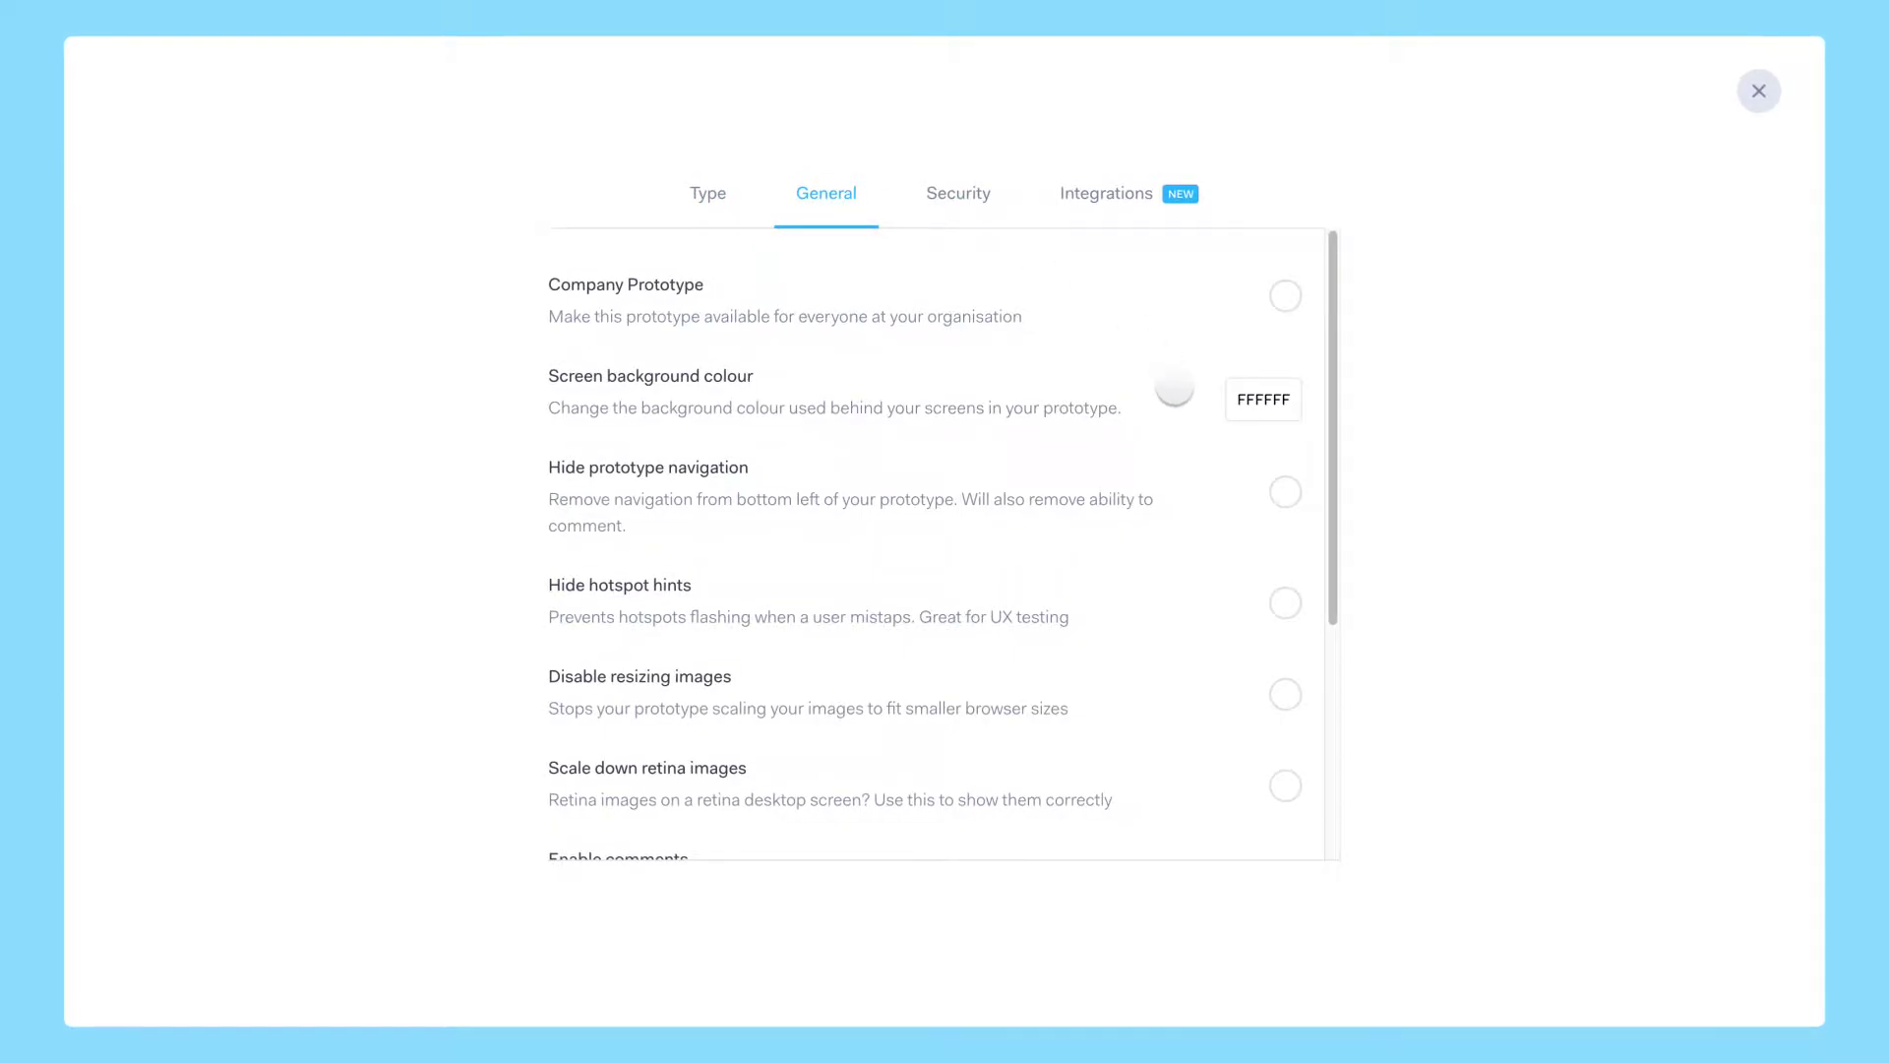
scroll(1174, 390, down, 4)
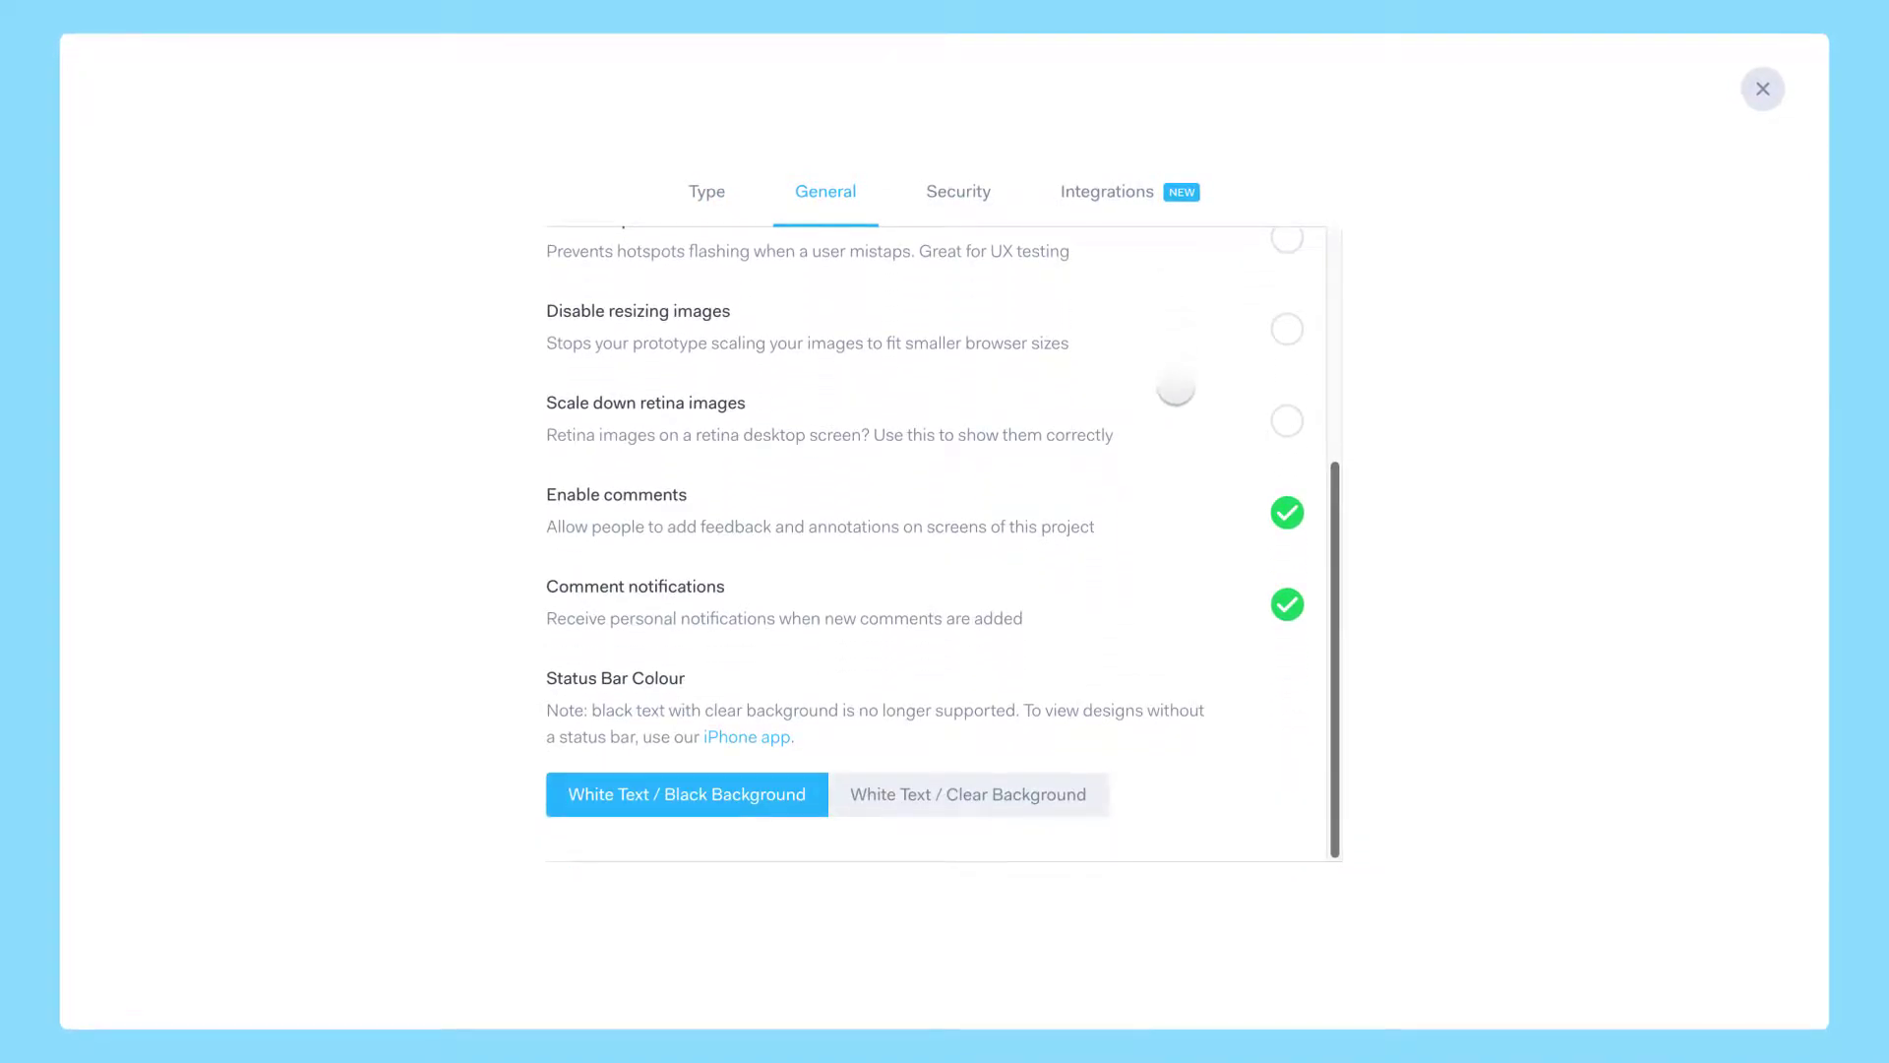
click(1438, 356)
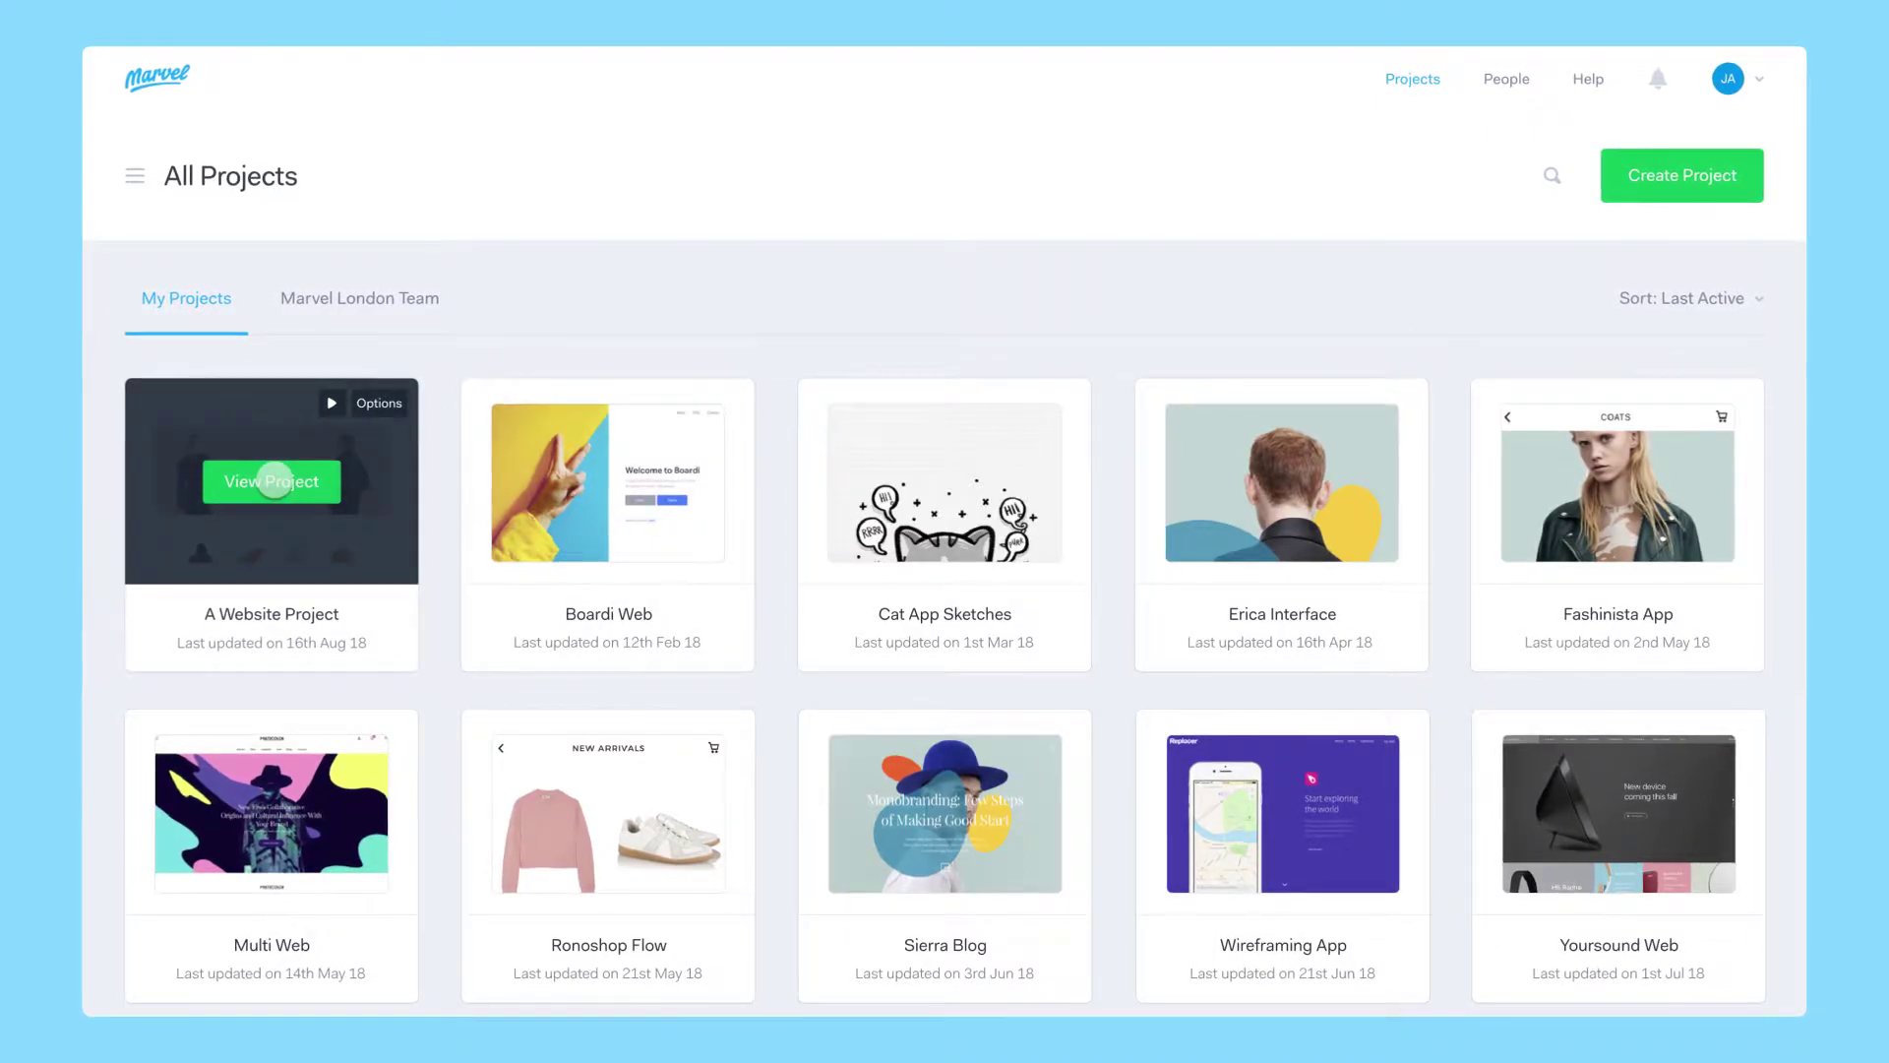
- Connect A Website Project to Slack's Ideas Inc workspace through Settings > Integrations
click(274, 480)
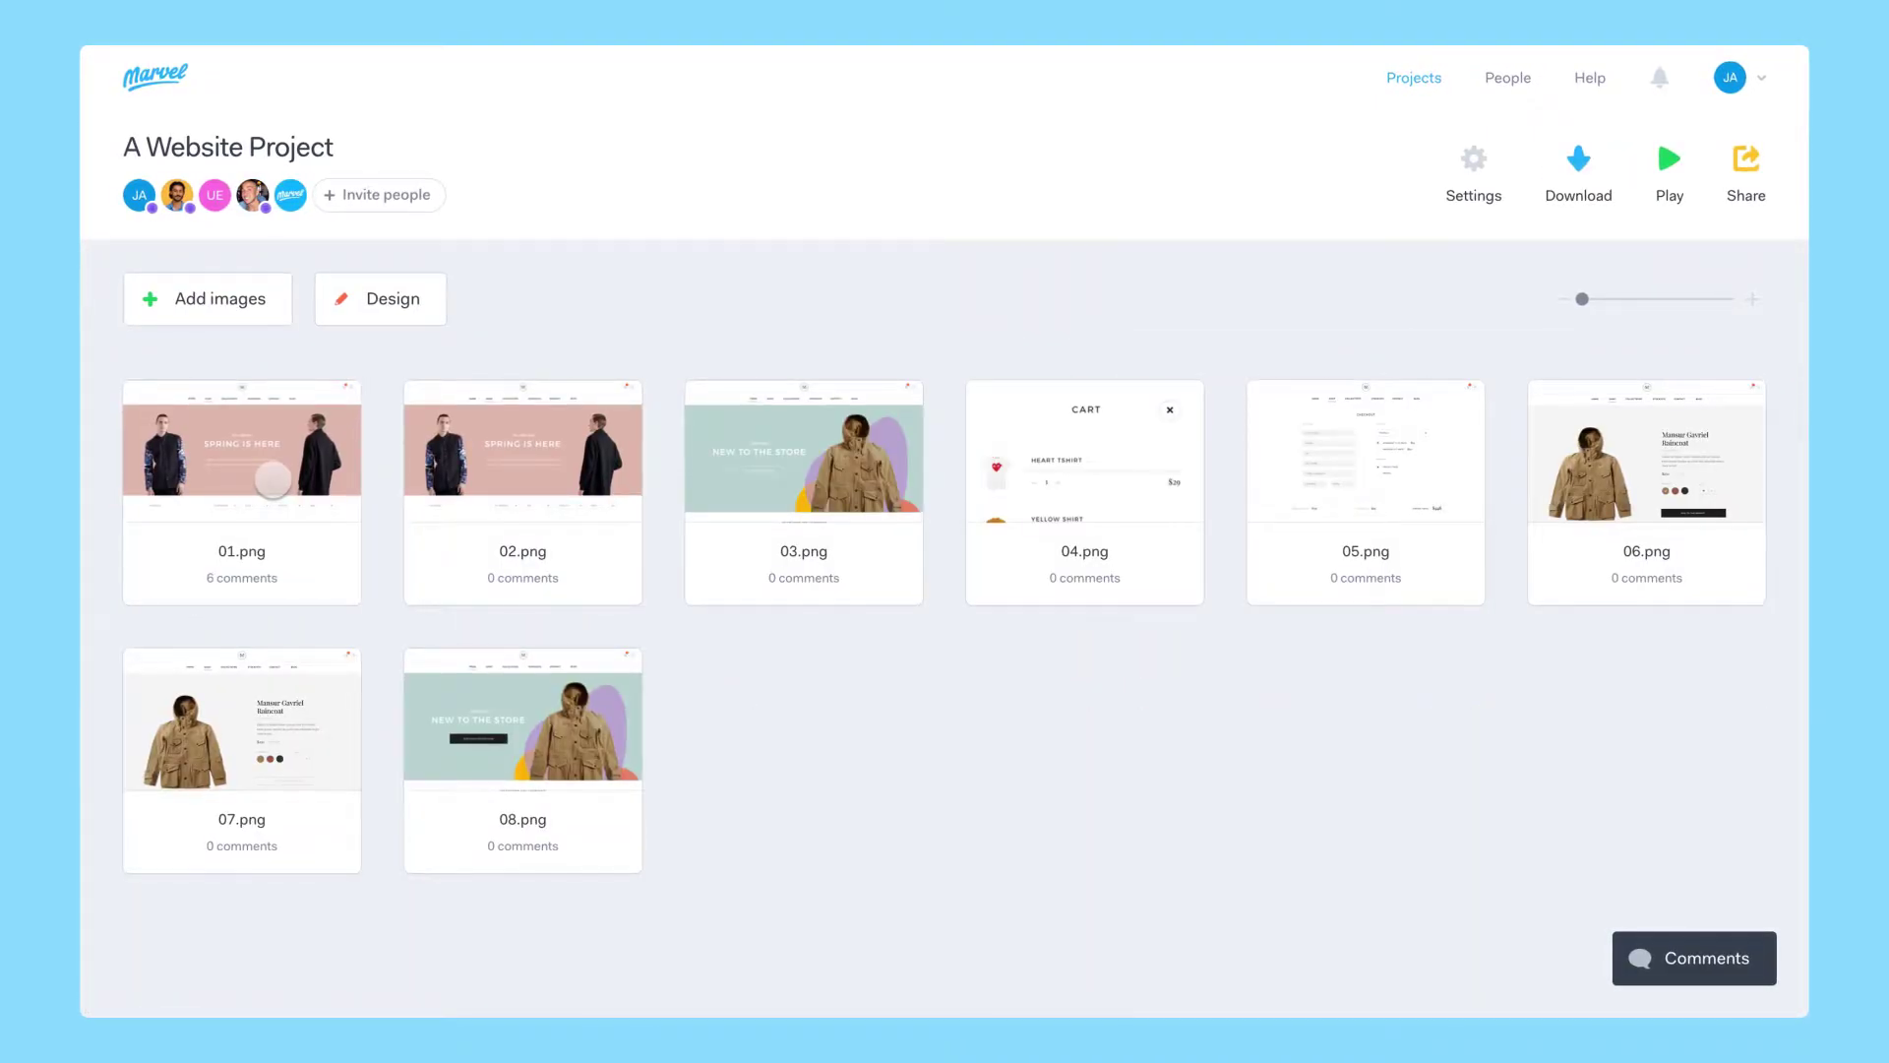
click(1454, 169)
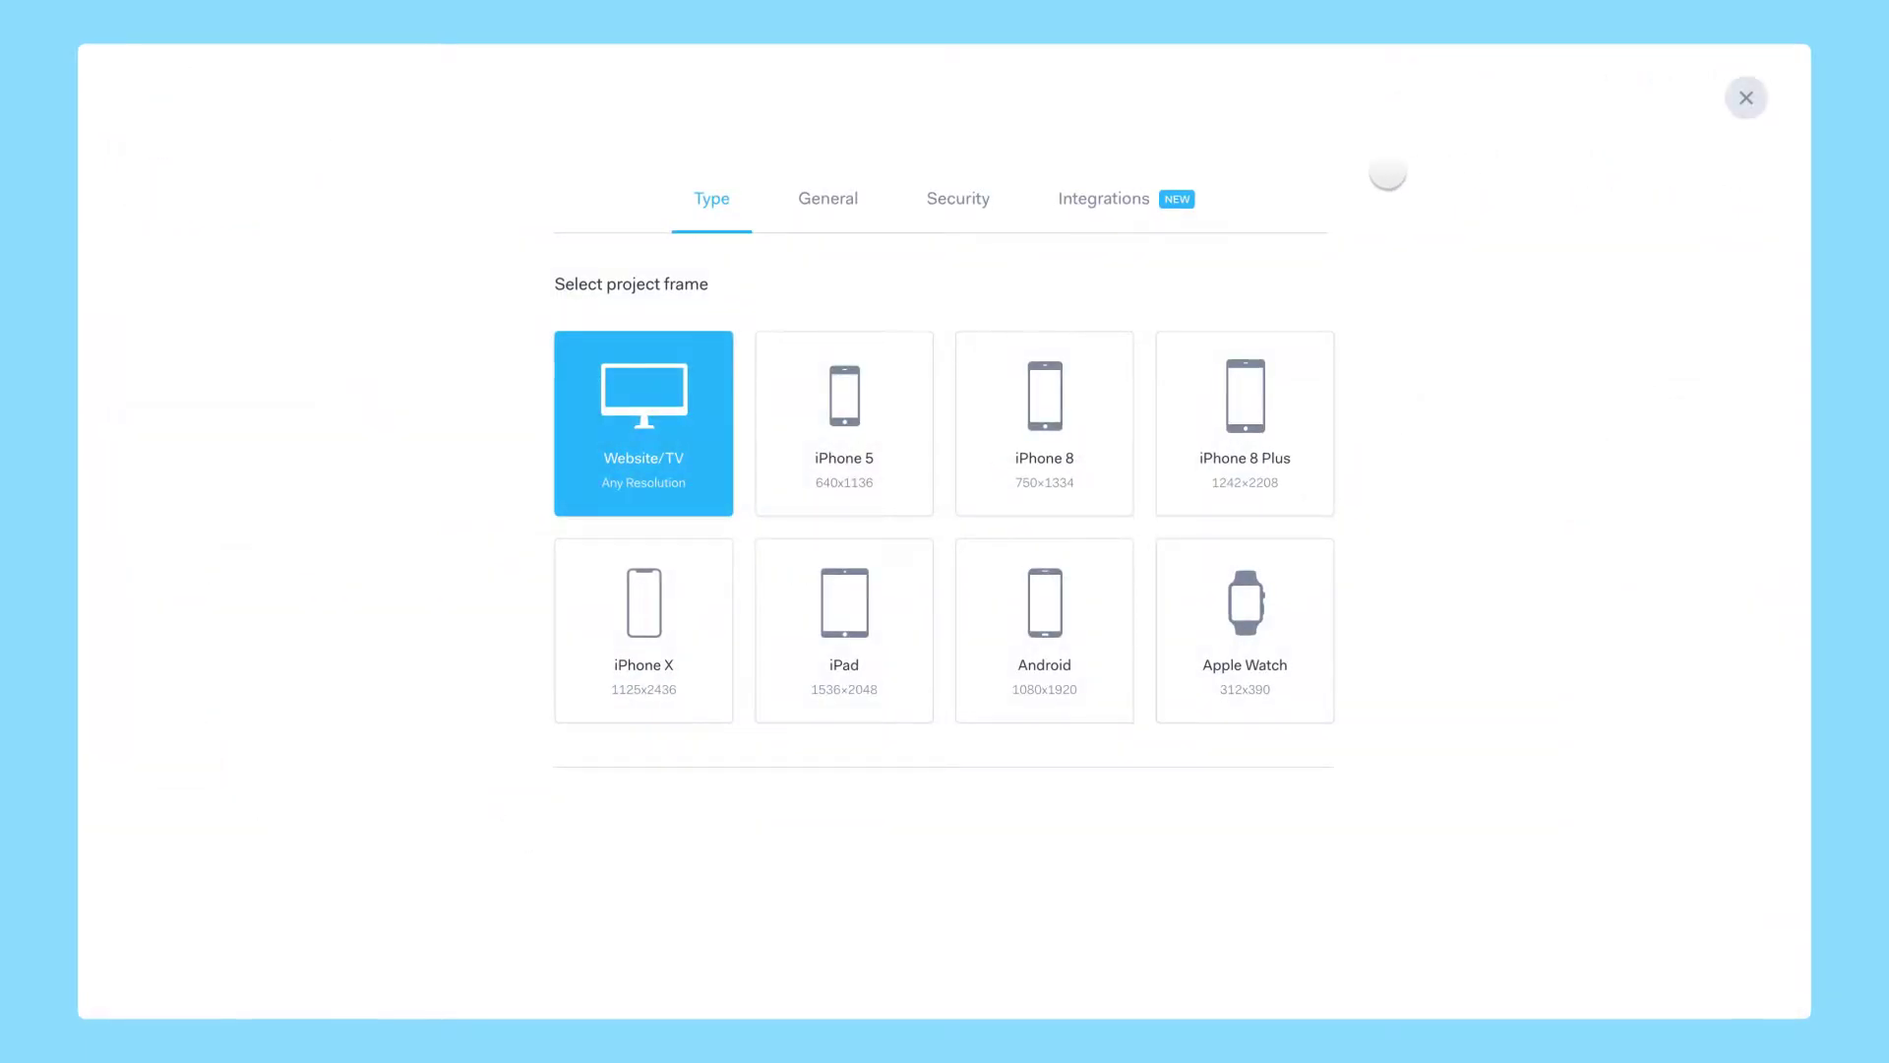
click(1120, 202)
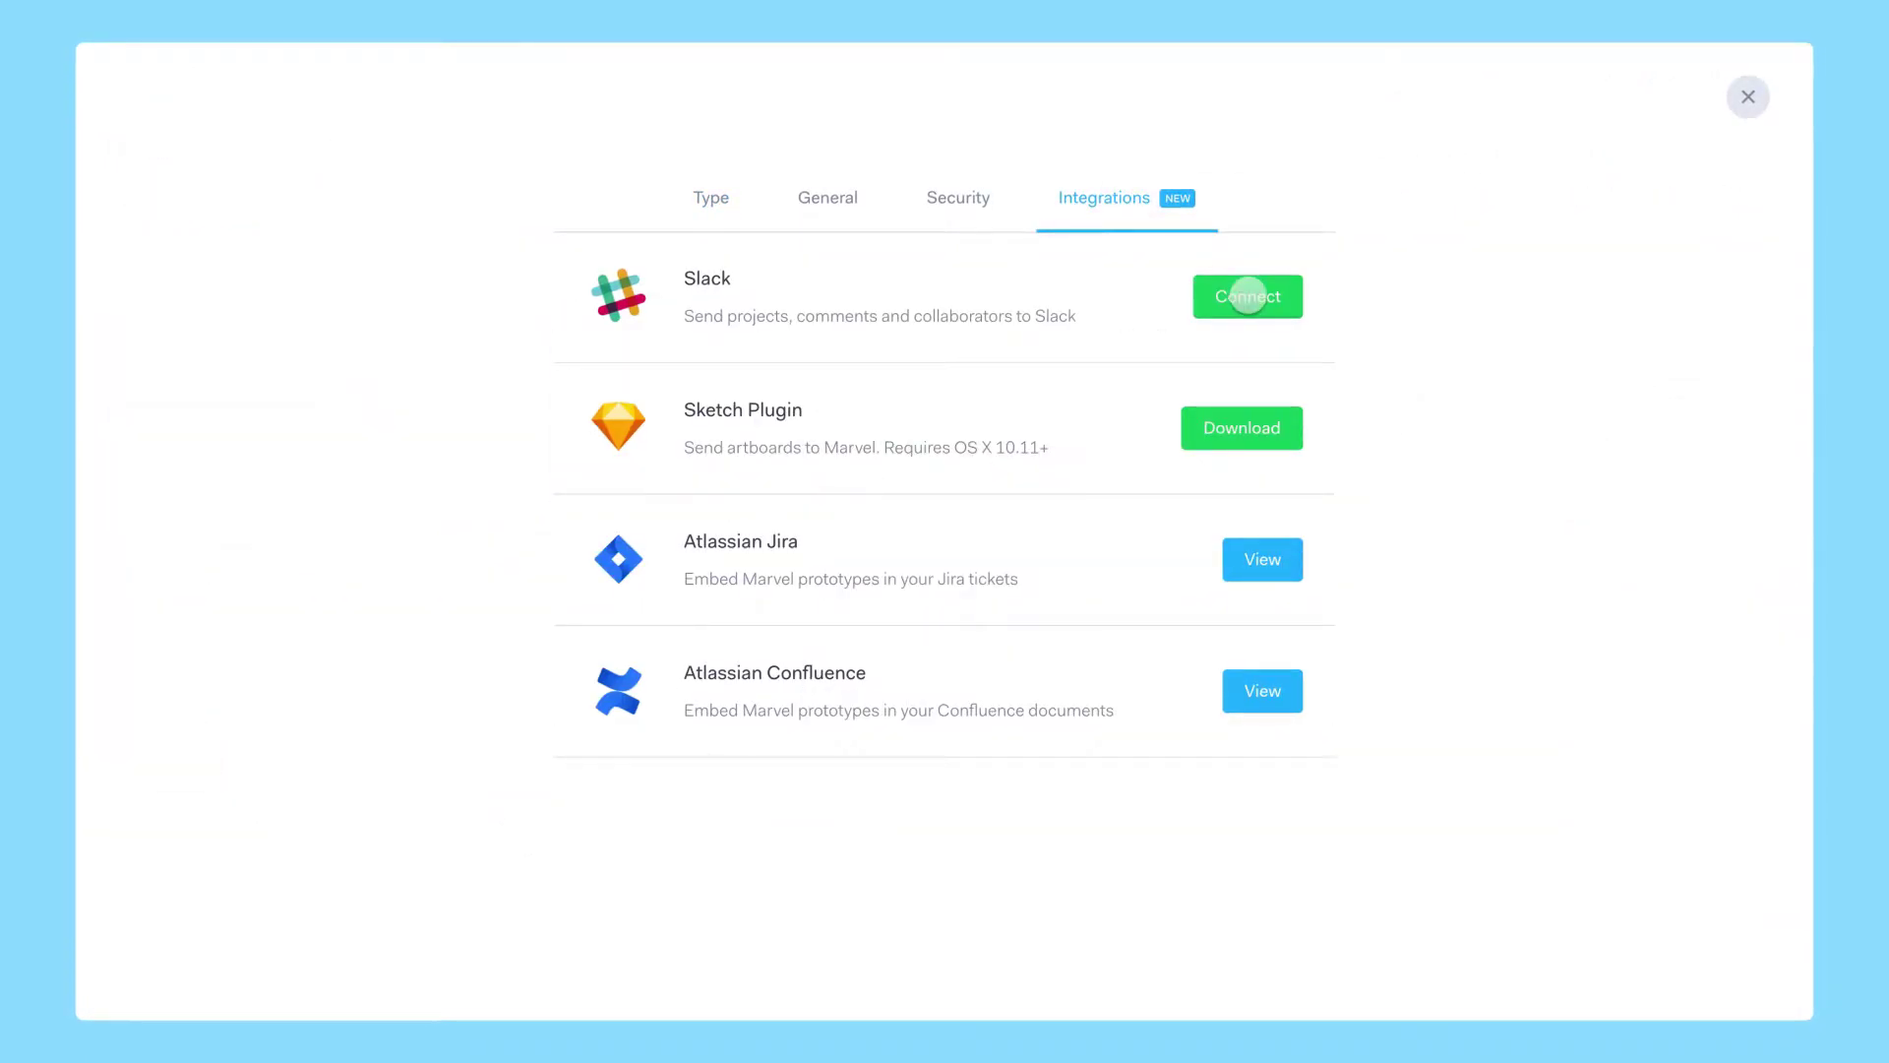
click(1248, 295)
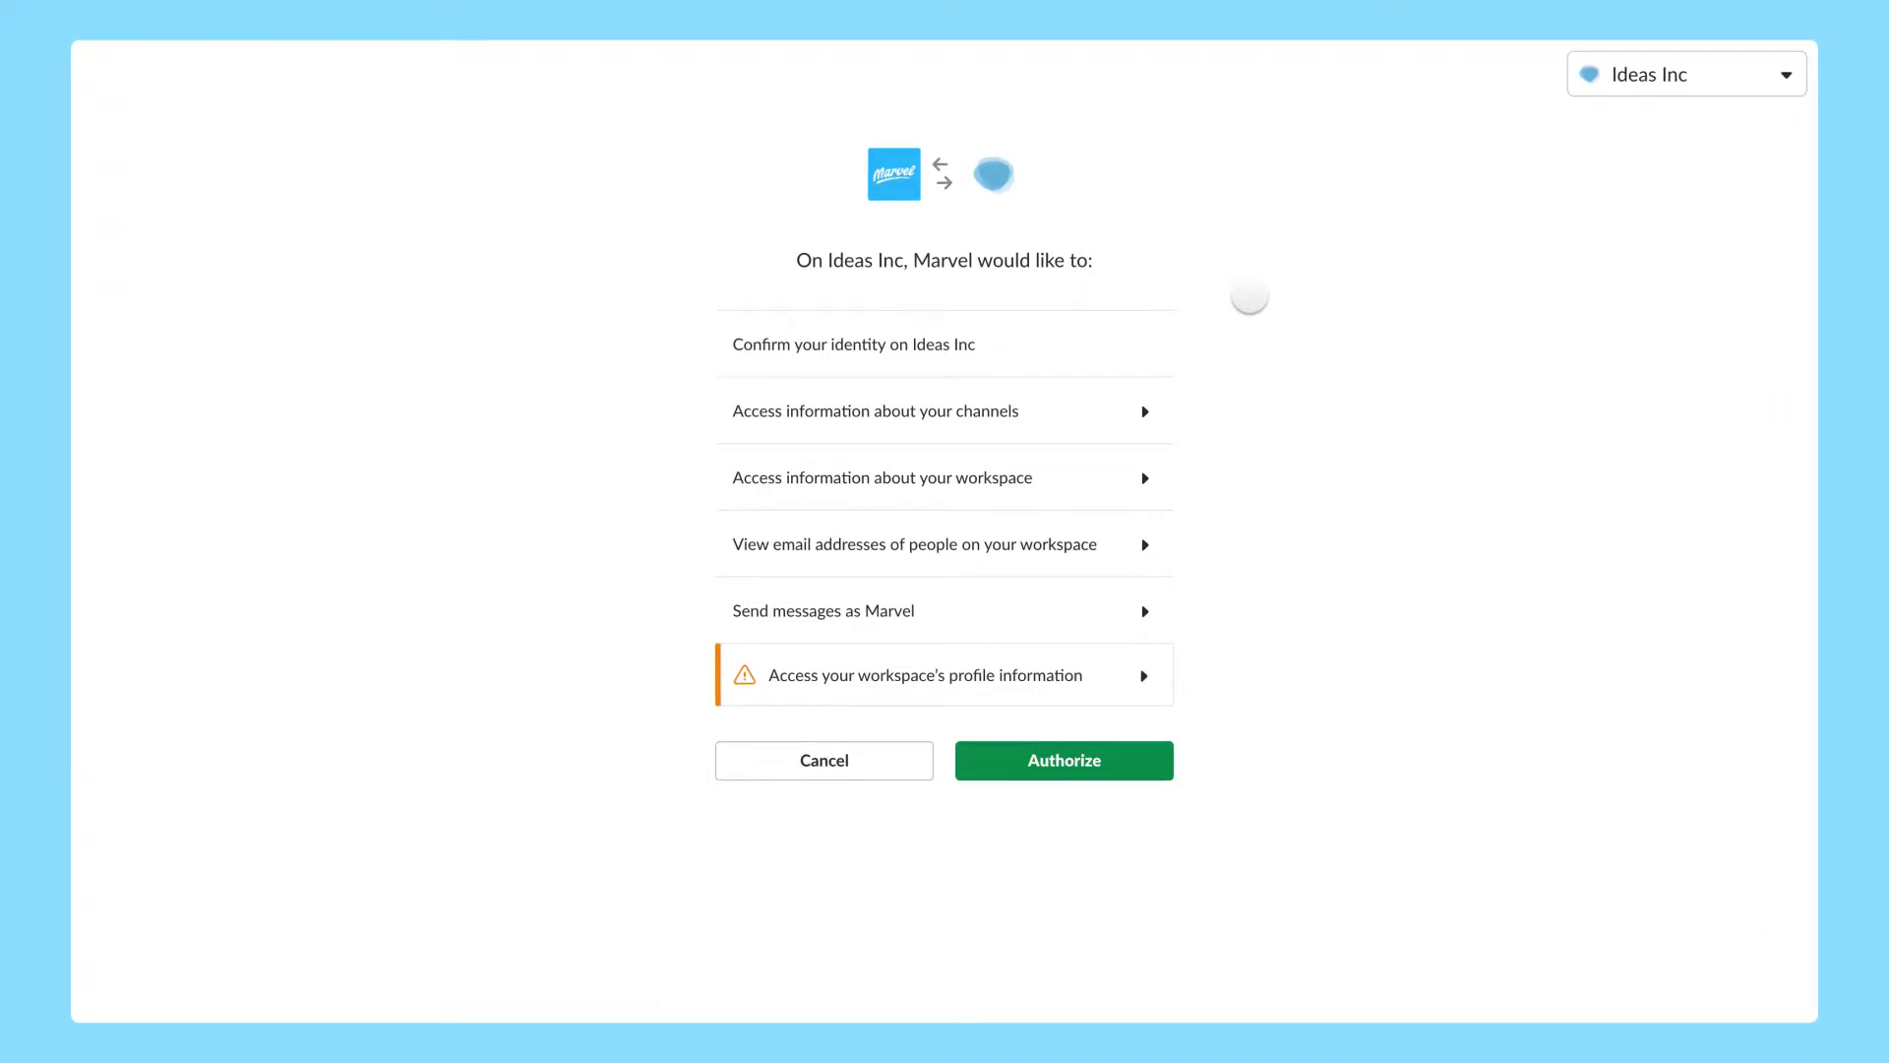
click(1074, 762)
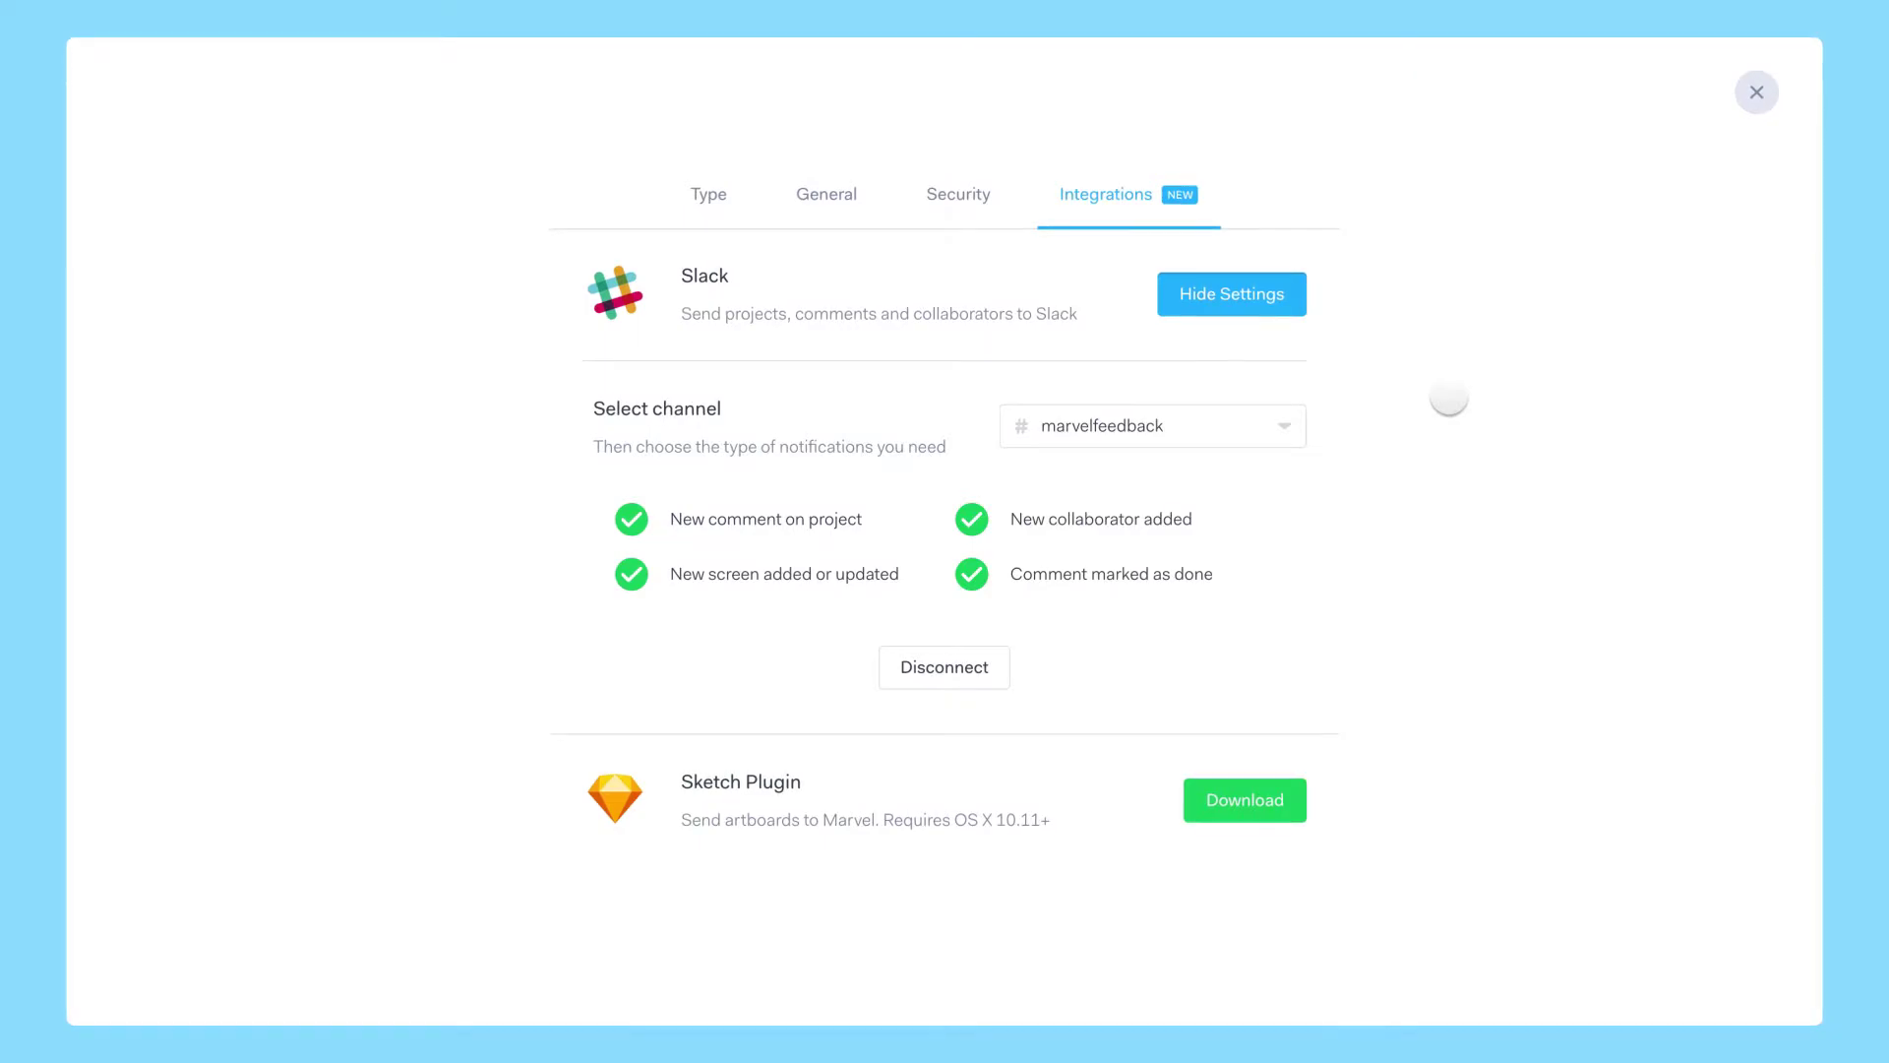
click(1757, 93)
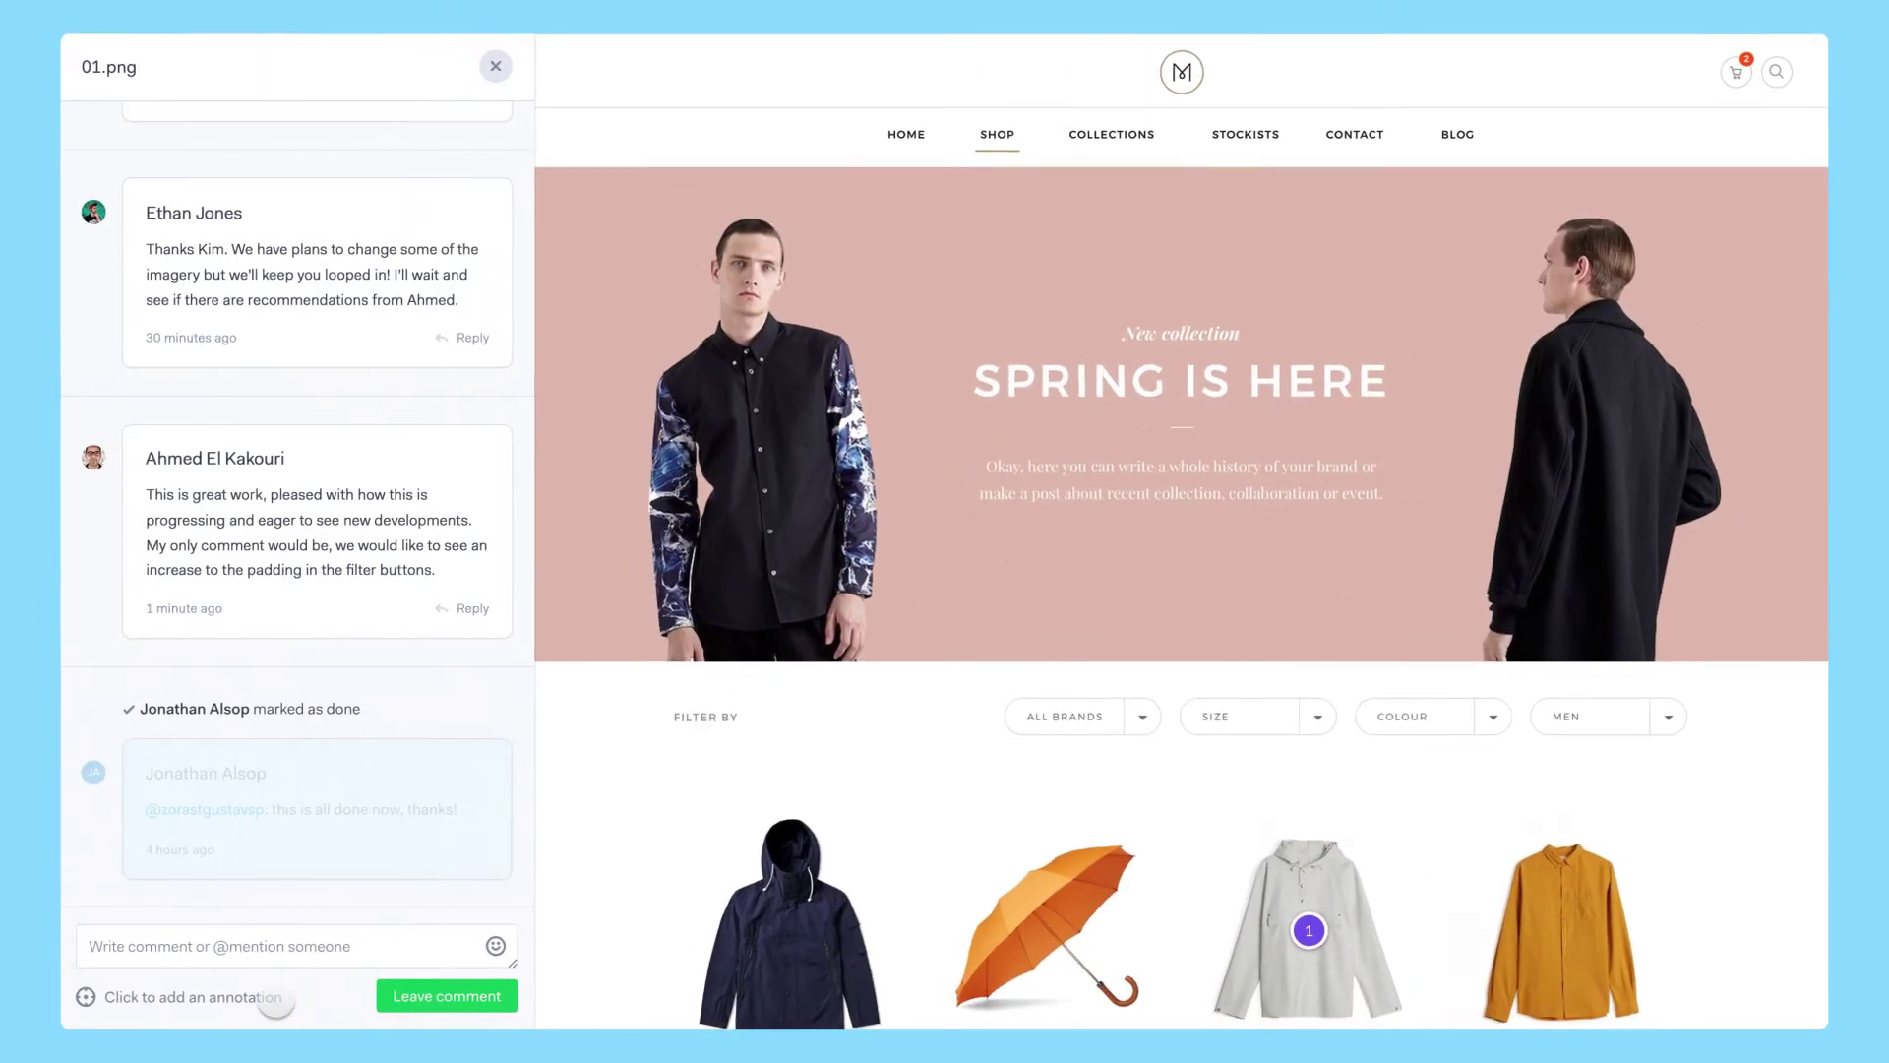
- Pin a 'Great typeface!' annotation comment on the SPRING IS HERE headline
click(284, 996)
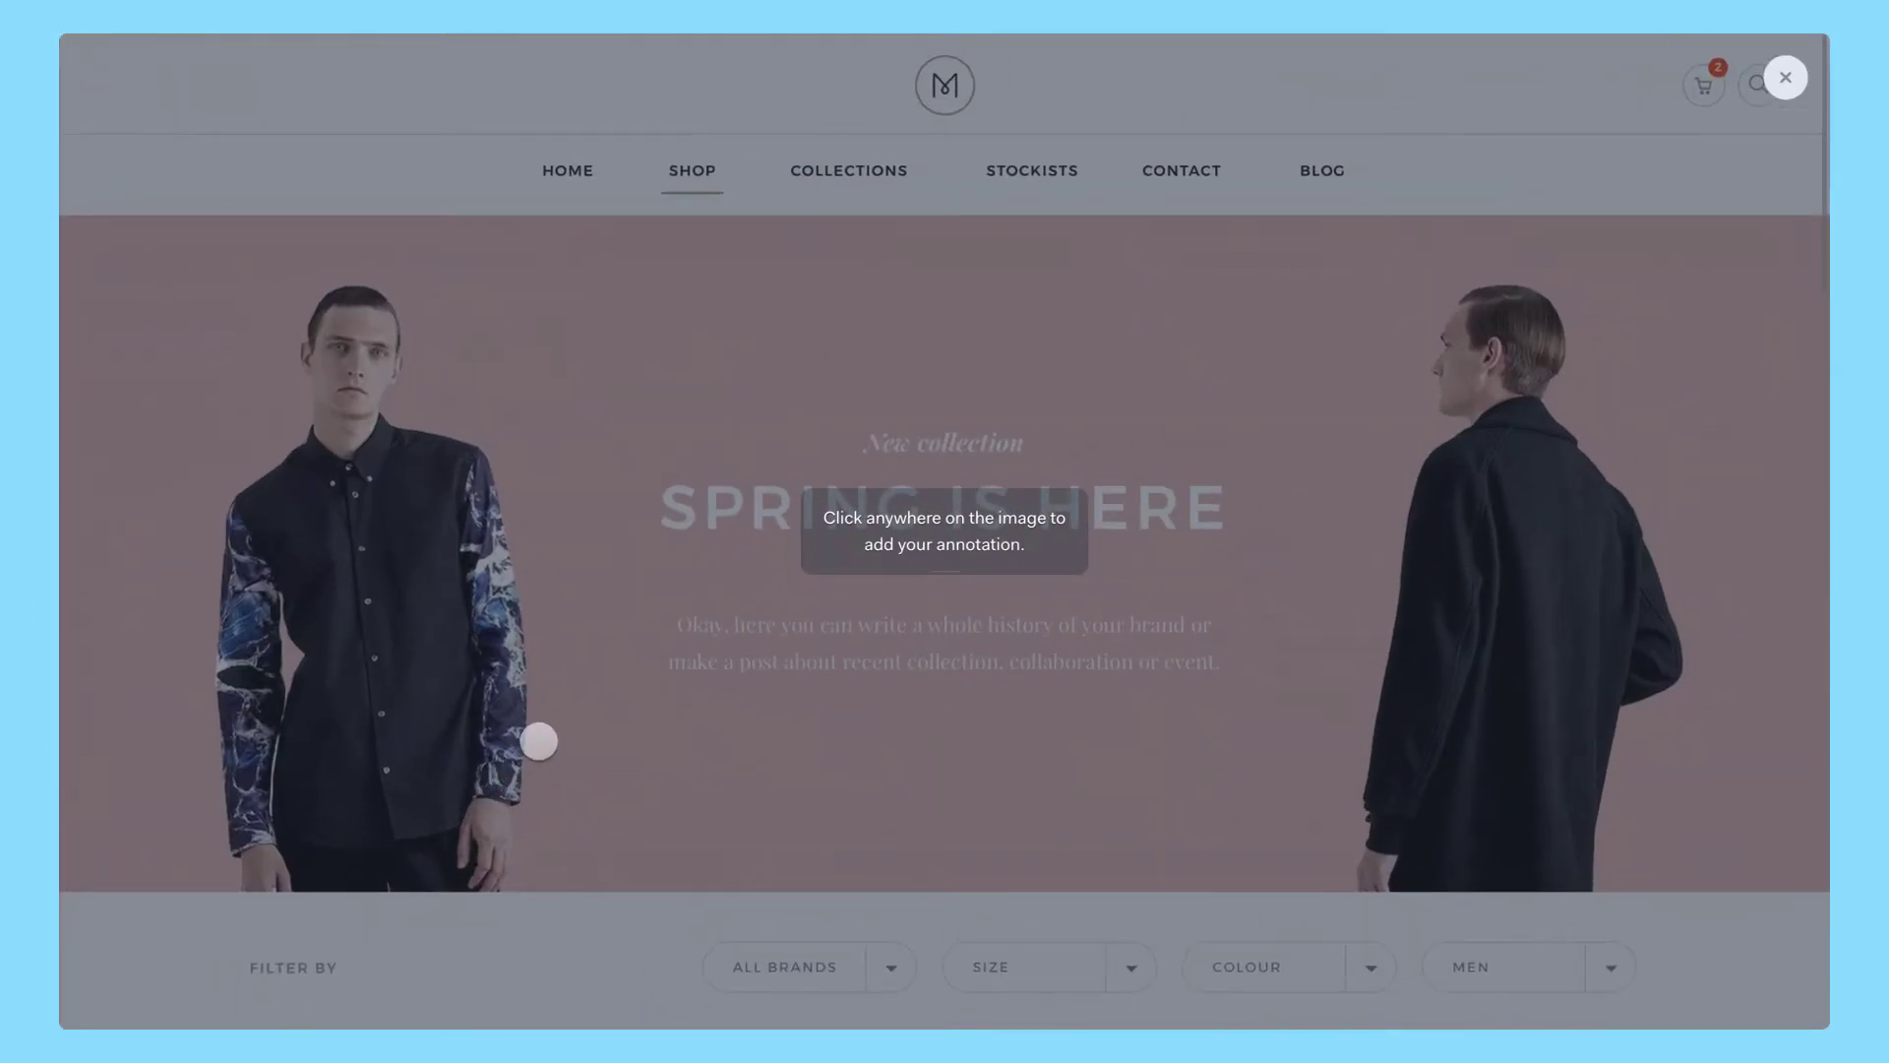
click(794, 490)
text(Great t)
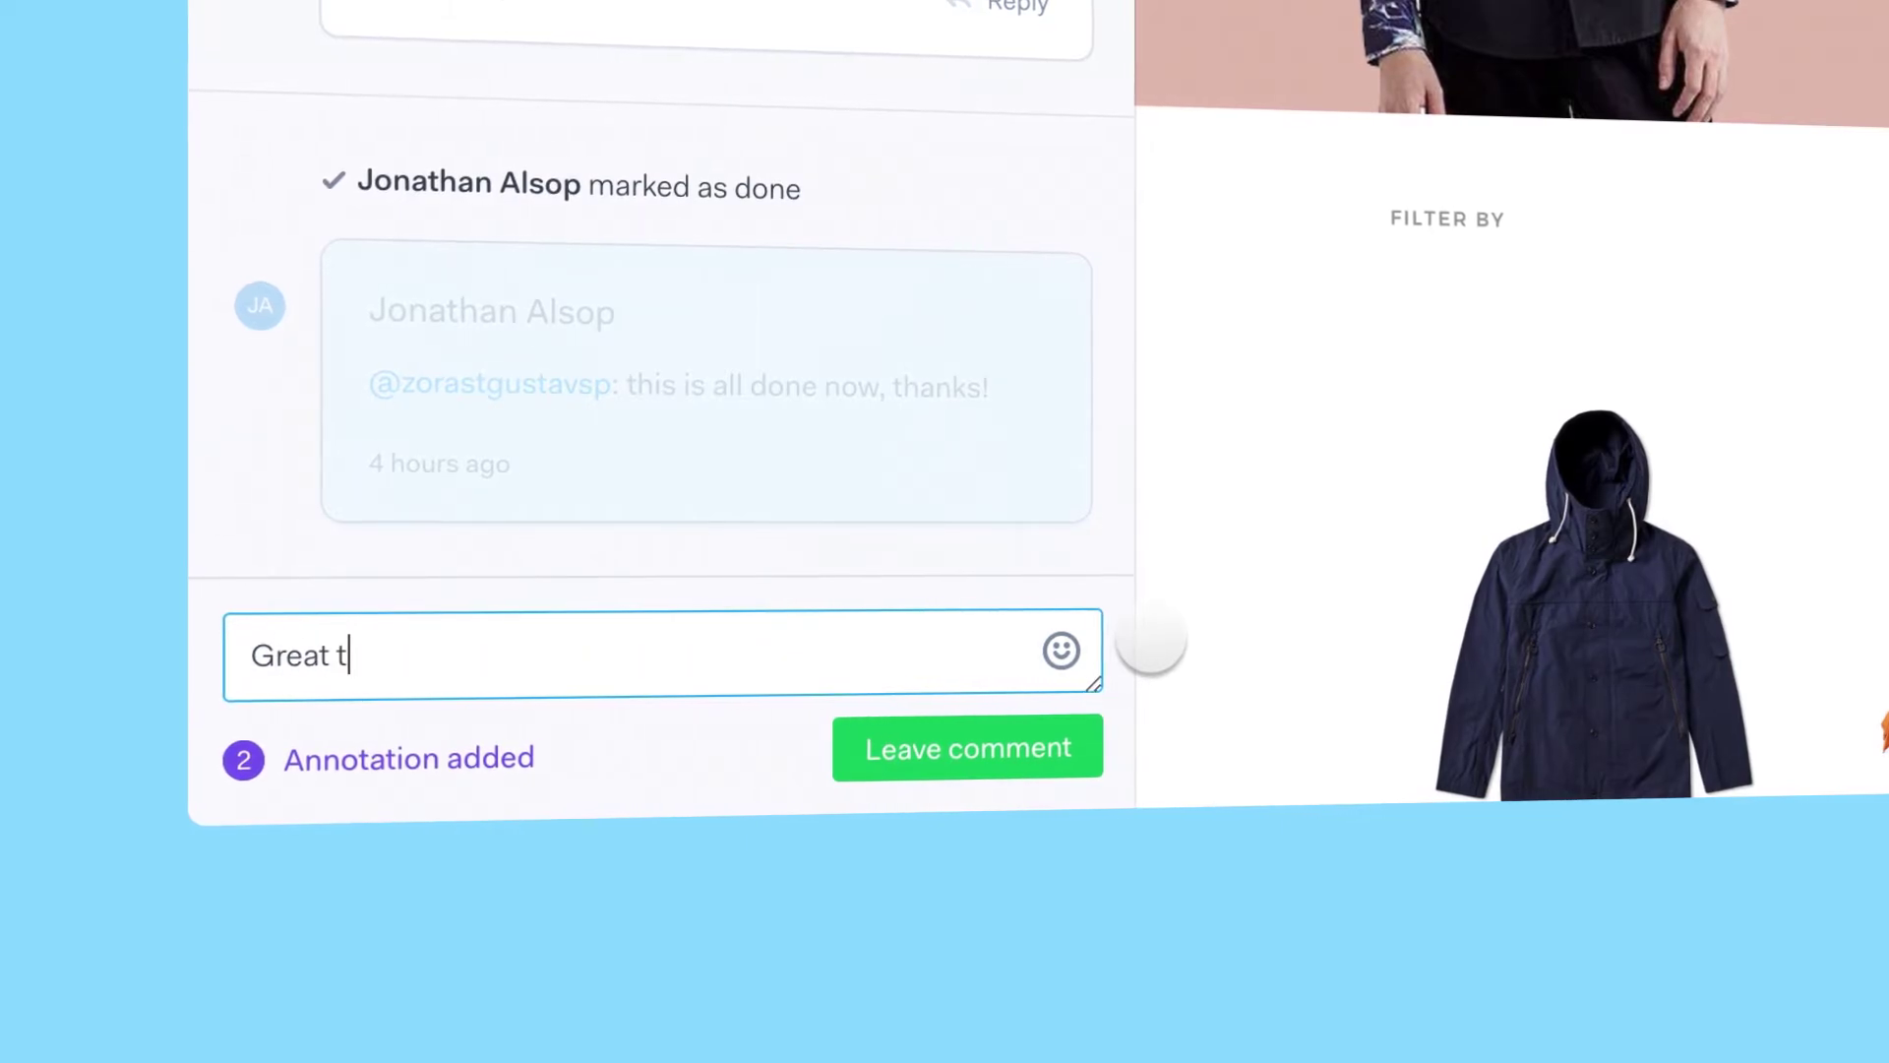
text(ypeface!)
click(986, 745)
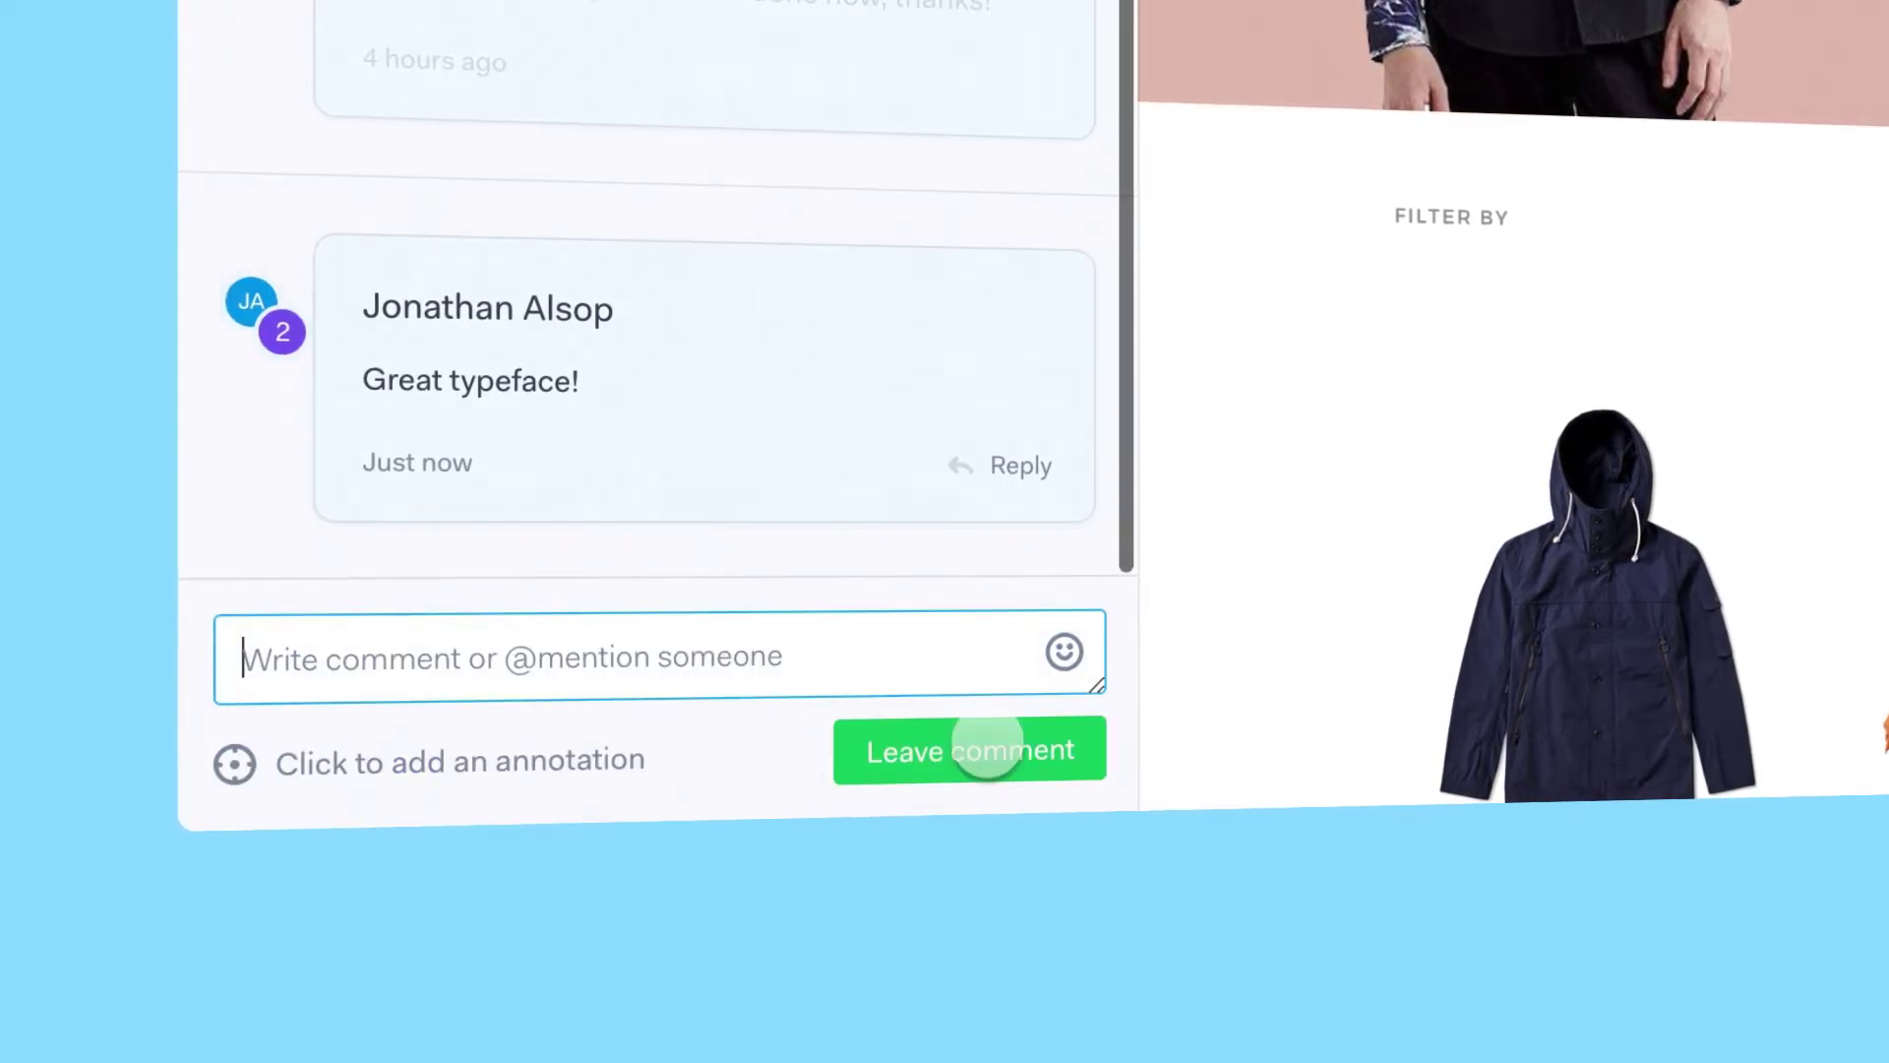